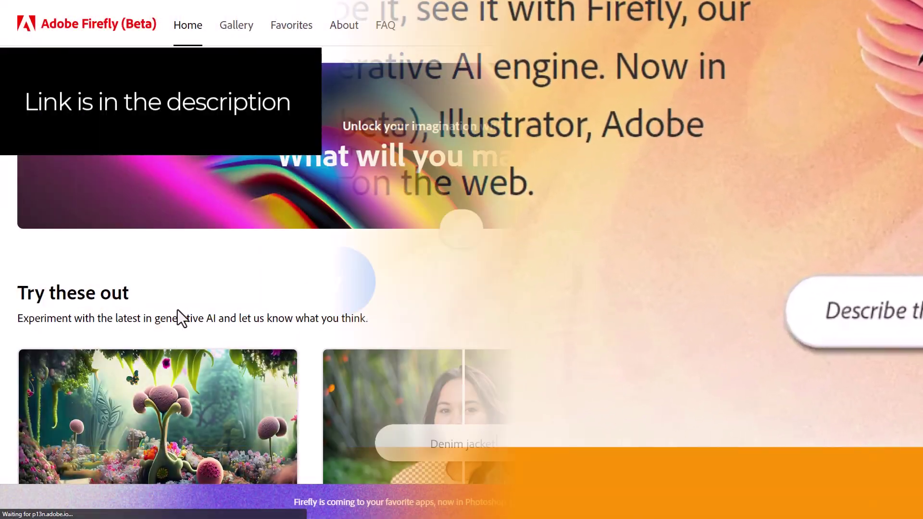
# Launch the Text effects generator from its card on the Firefly home page
pyautogui.scroll(-5, 179, 320)
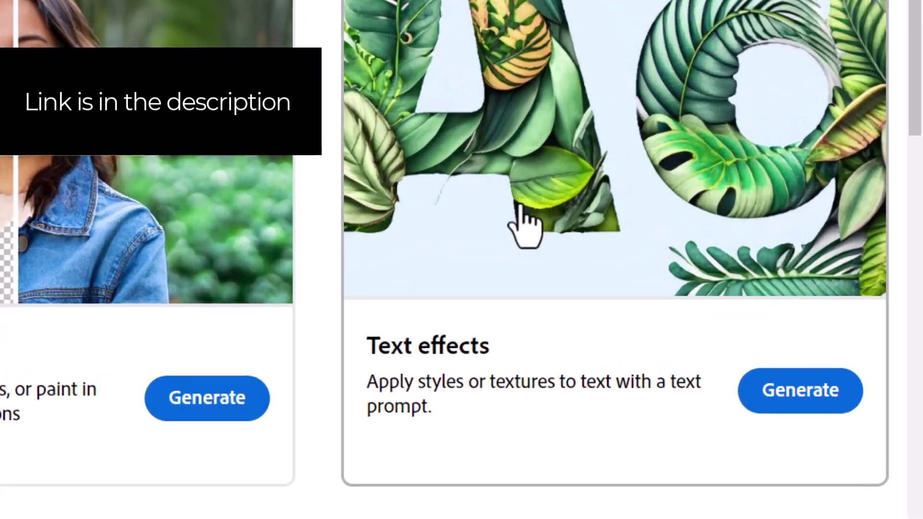
pyautogui.click(832, 319)
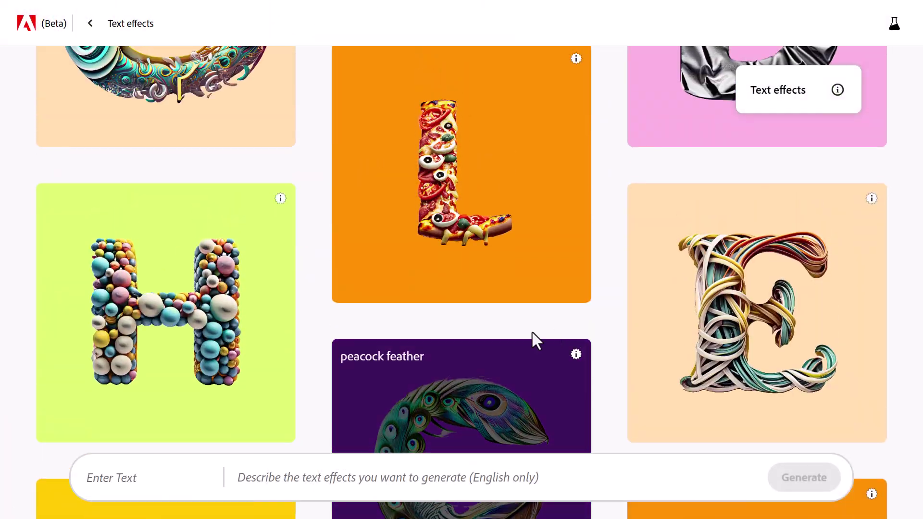
pyautogui.scroll(10, 532, 330)
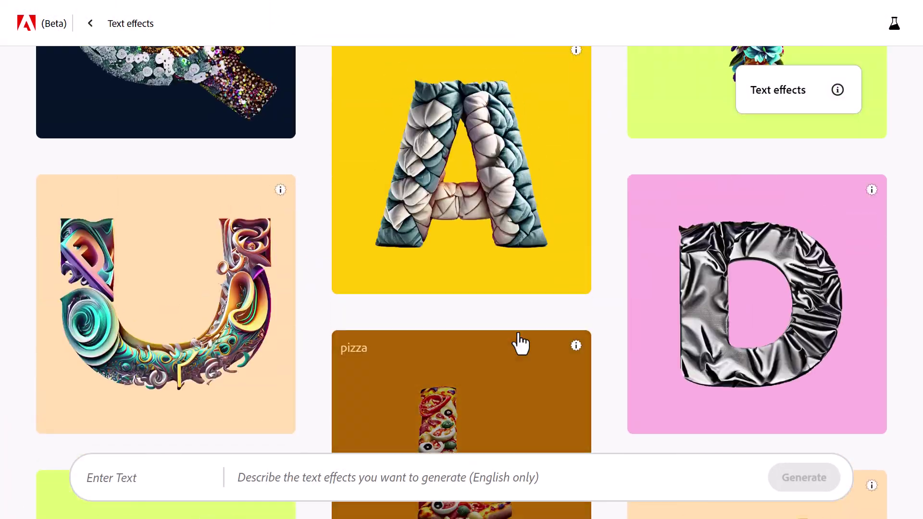
pyautogui.scroll(-4, 439, 154)
pyautogui.scroll(-3, 216, 127)
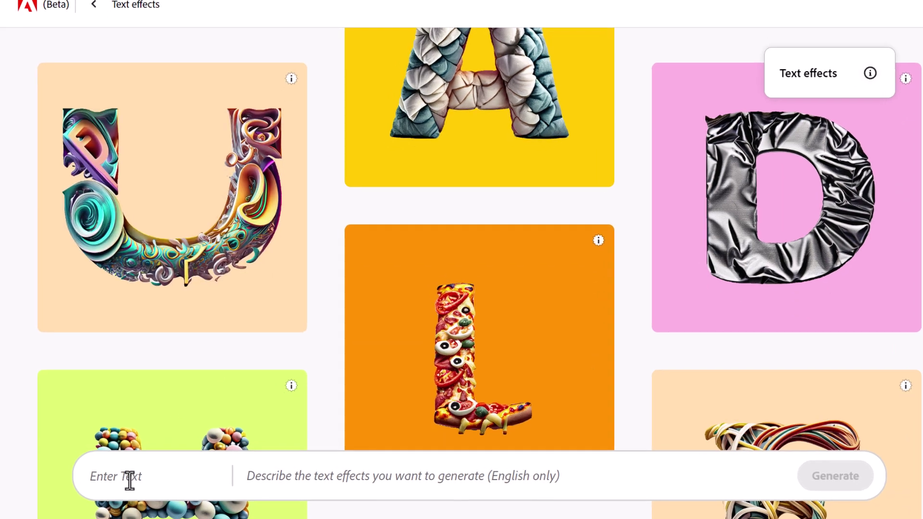
# Generate the word 'Creativity' with the effect prompt 'rainbow dripping paint colors'
pyautogui.click(130, 480)
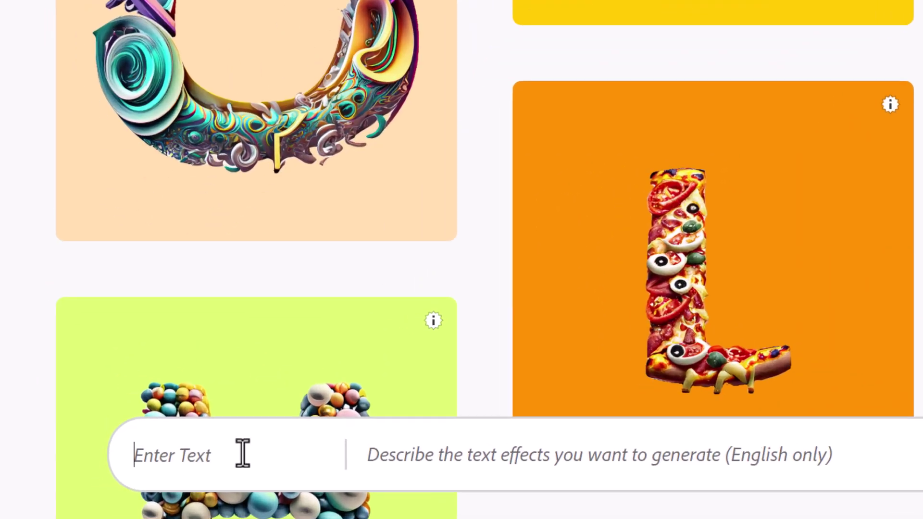
pyautogui.write('Creativity')
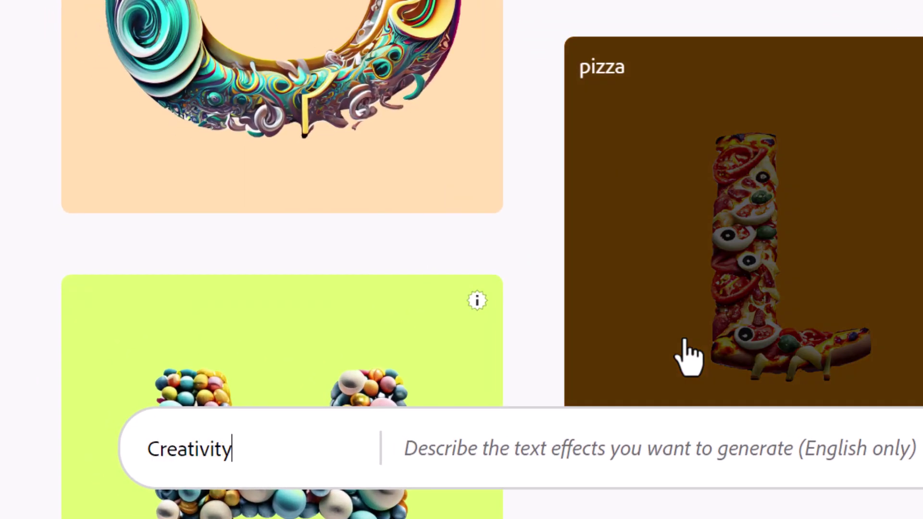
pyautogui.click(618, 452)
pyautogui.write('rainbow dripping paint colors')
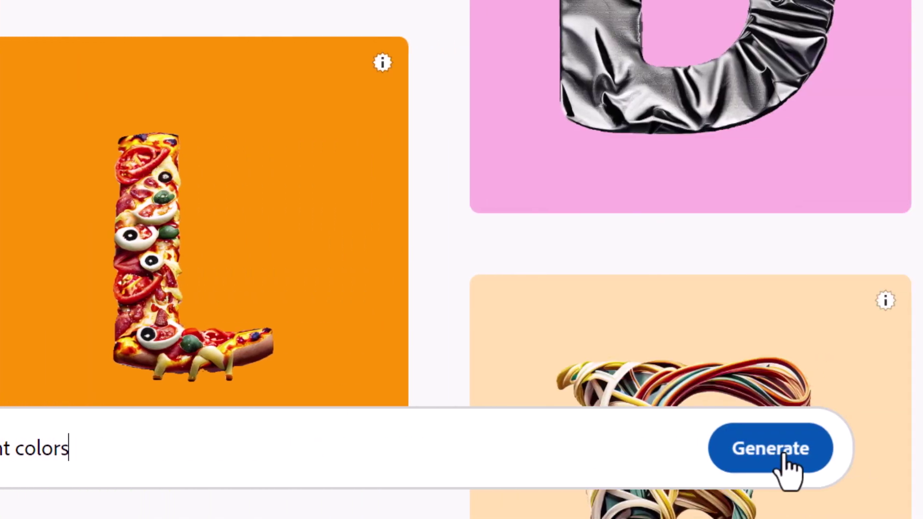
pyautogui.click(782, 452)
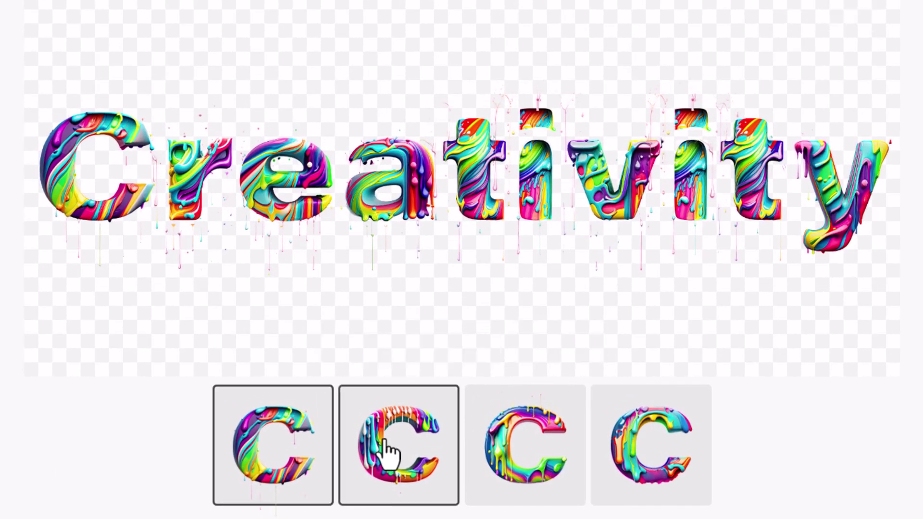
# Compare the second and third Creativity variations and keep the third one
pyautogui.click(387, 452)
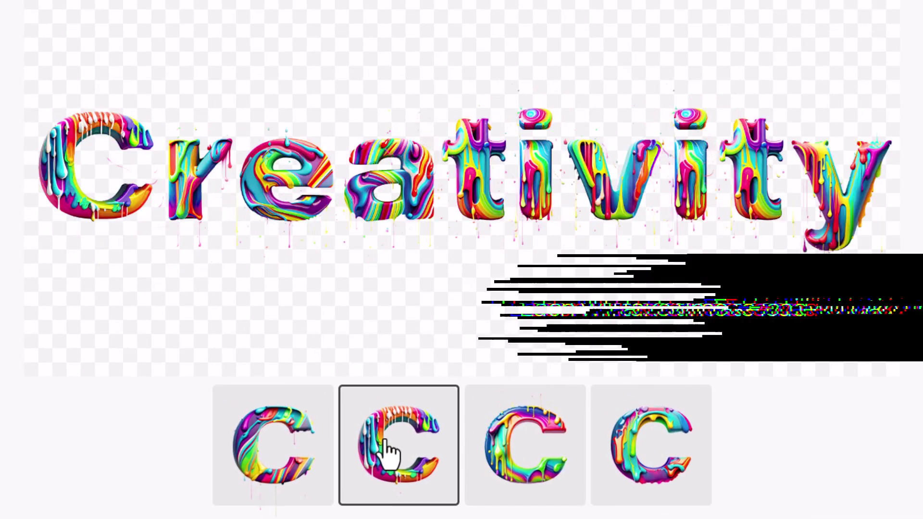
pyautogui.click(520, 443)
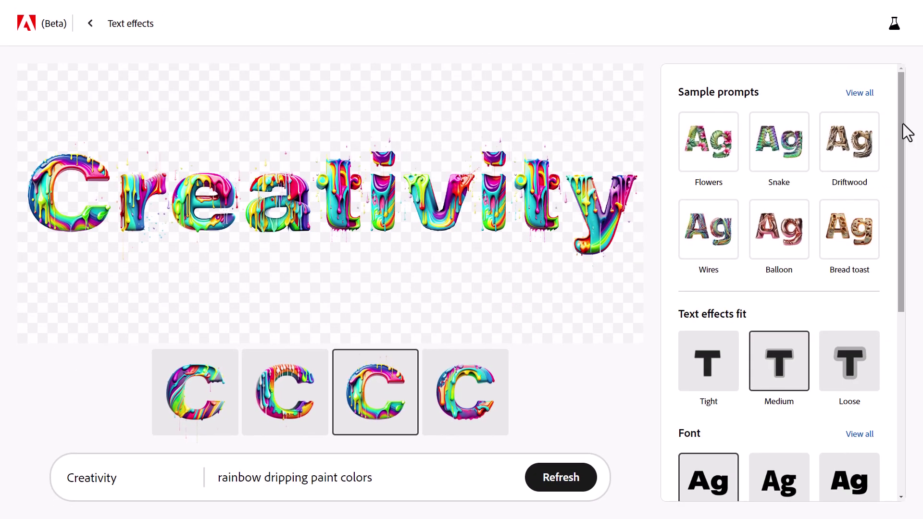
pyautogui.moveTo(901, 134); pyautogui.dragTo(921, 342)
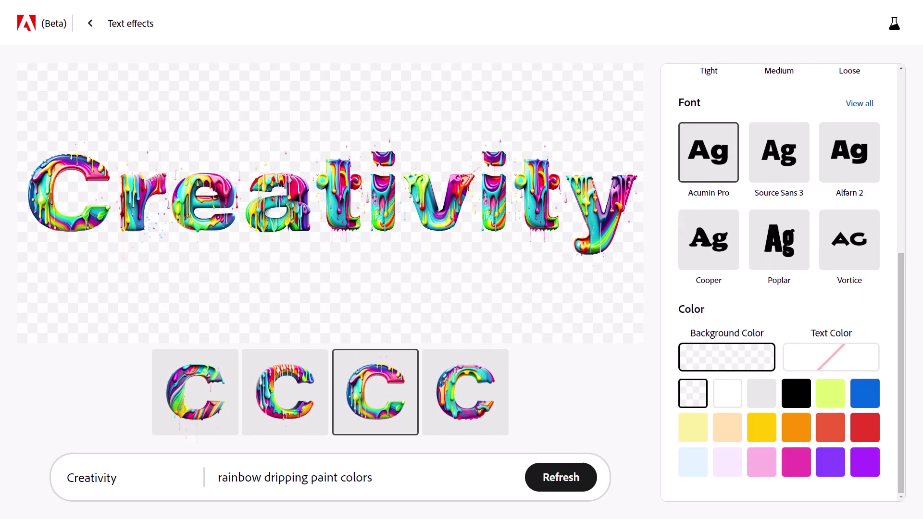
pyautogui.click(798, 399)
pyautogui.click(834, 399)
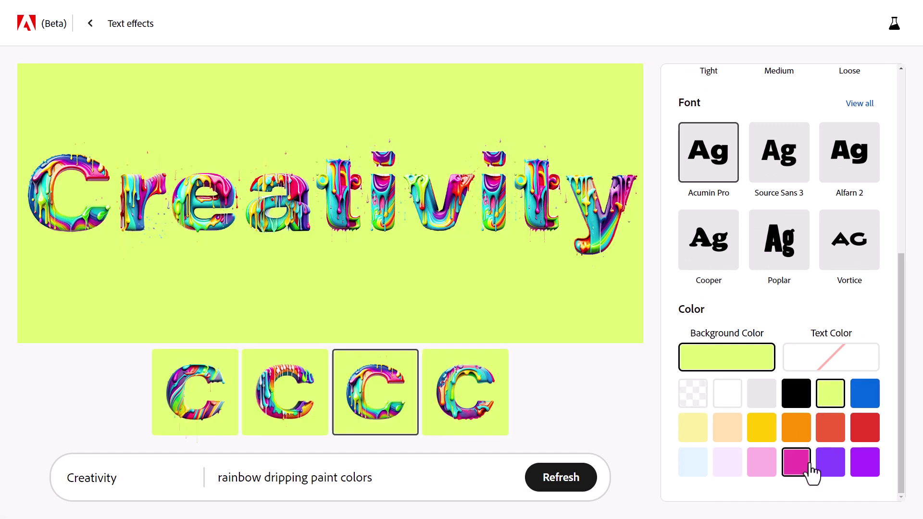
pyautogui.click(831, 427)
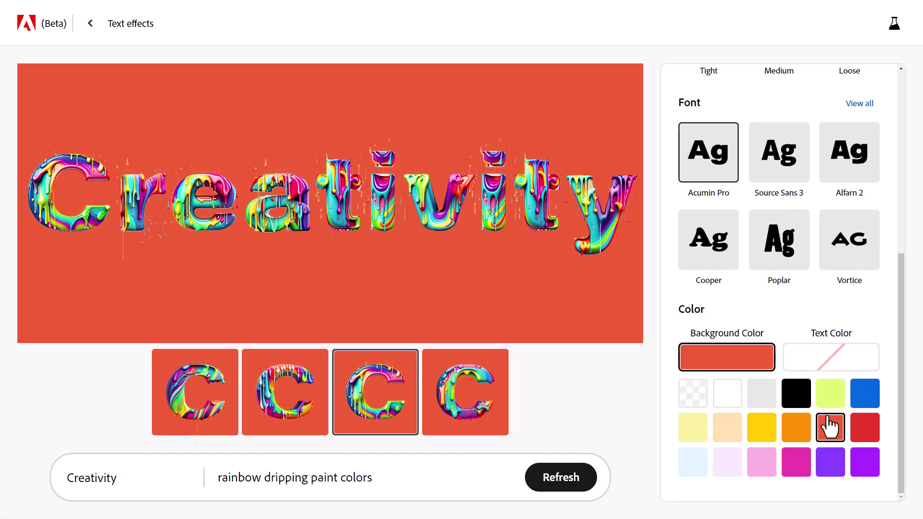
pyautogui.click(693, 399)
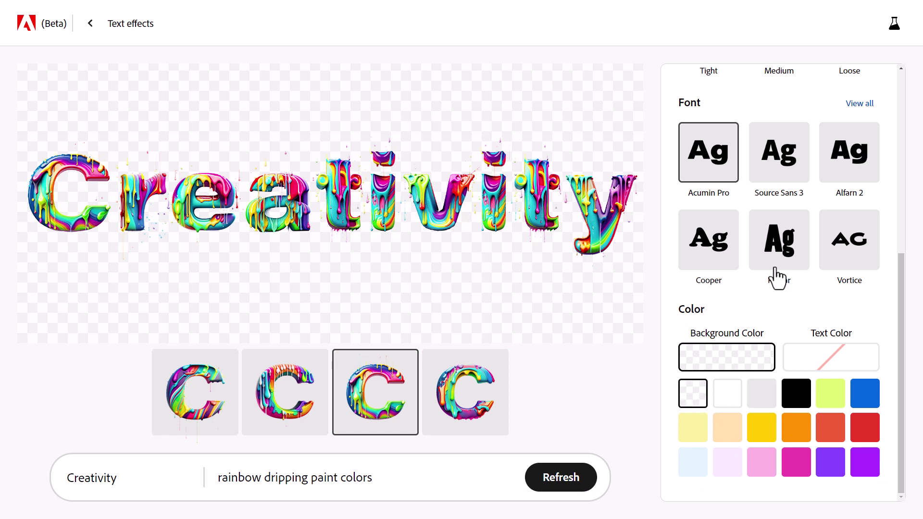
pyautogui.moveTo(594, 178)
pyautogui.moveTo(903, 324); pyautogui.dragTo(907, 140)
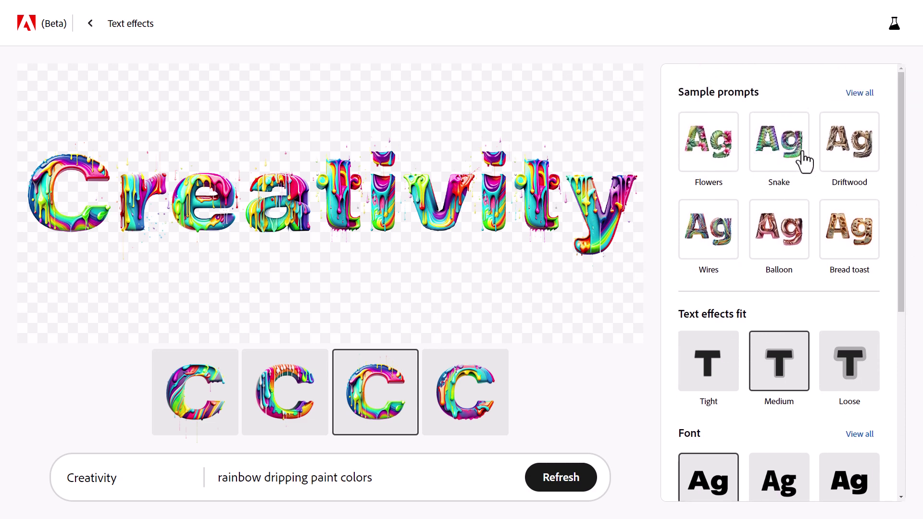
# Change the Creativity text effects fit from Tight to Loose
pyautogui.scroll(-3, 800, 166)
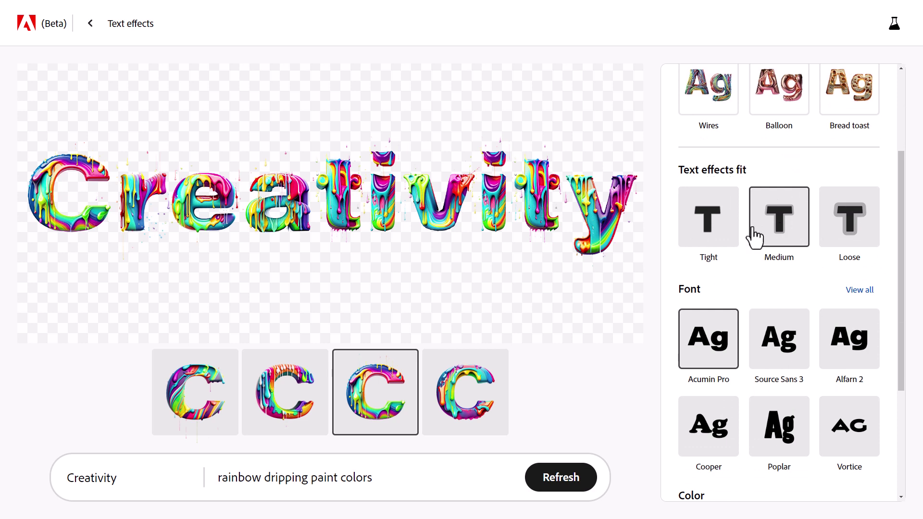
pyautogui.click(696, 220)
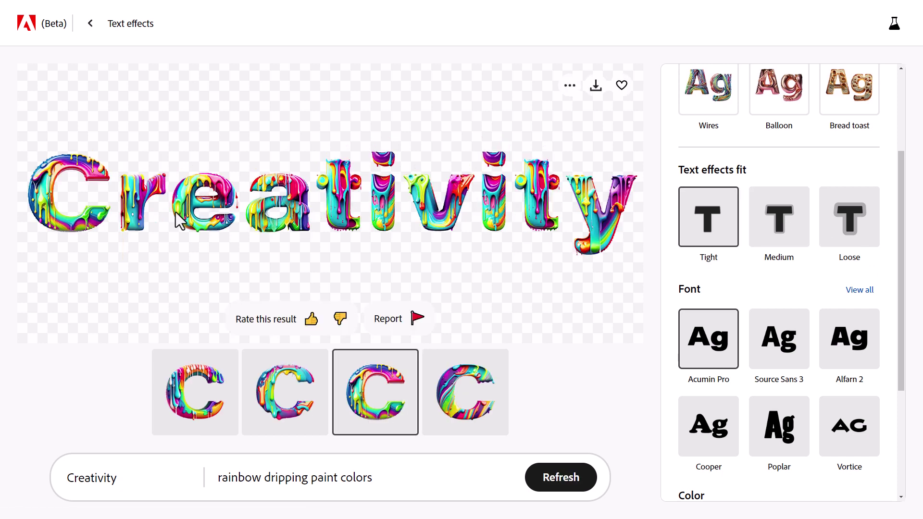
pyautogui.click(785, 236)
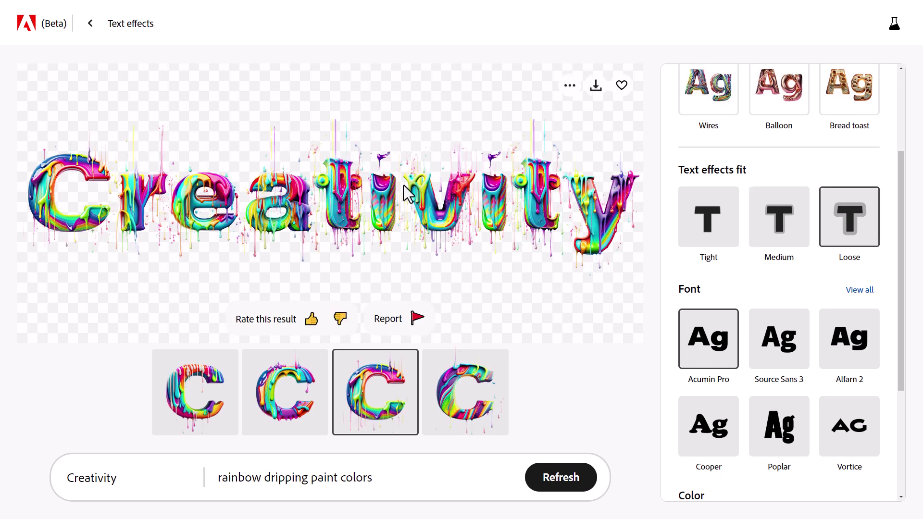
pyautogui.moveTo(906, 195); pyautogui.dragTo(899, 279)
pyautogui.scroll(1, 801, 218)
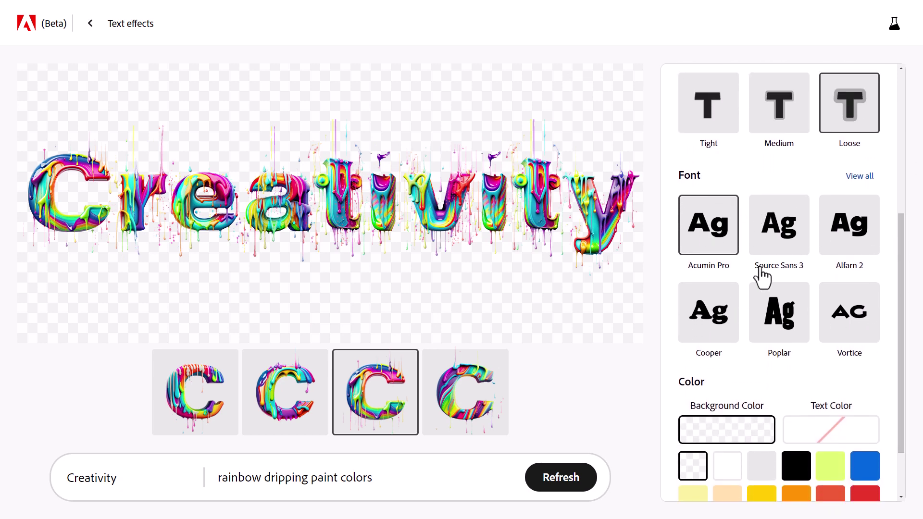
# Try the Source Sans 3, Cooper and Warnock fonts, then settle on Source Sans 3 with the third variation
pyautogui.click(860, 177)
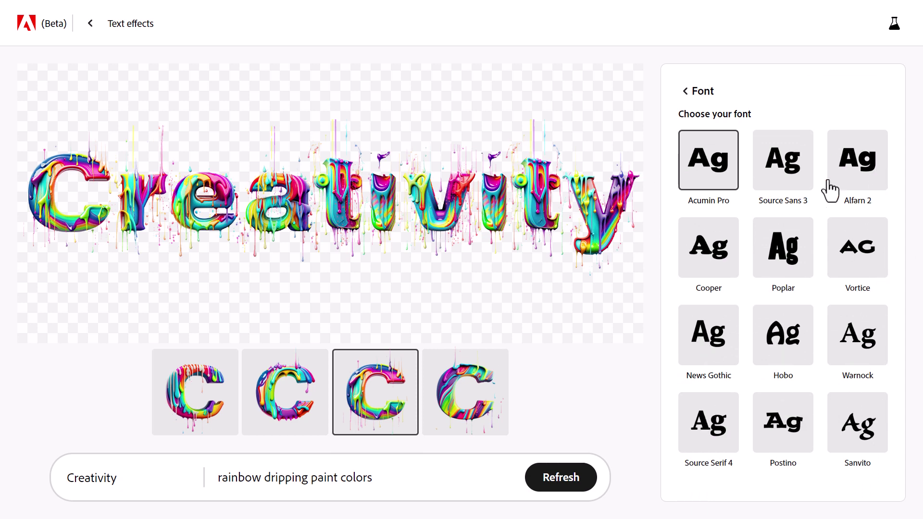
pyautogui.click(783, 188)
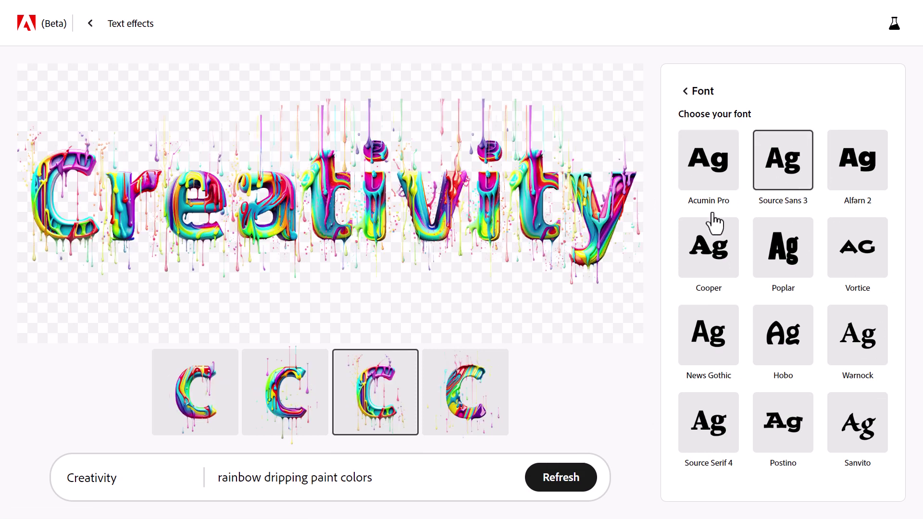
pyautogui.click(718, 272)
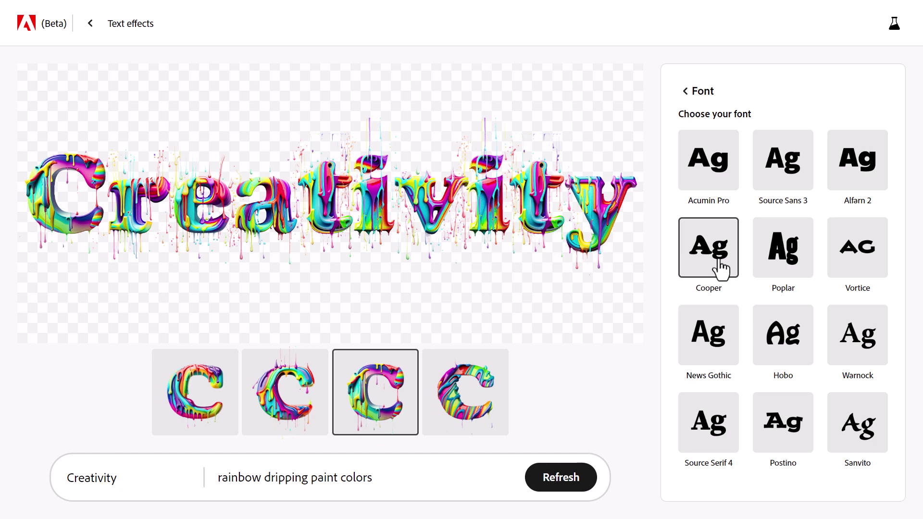
pyautogui.click(880, 355)
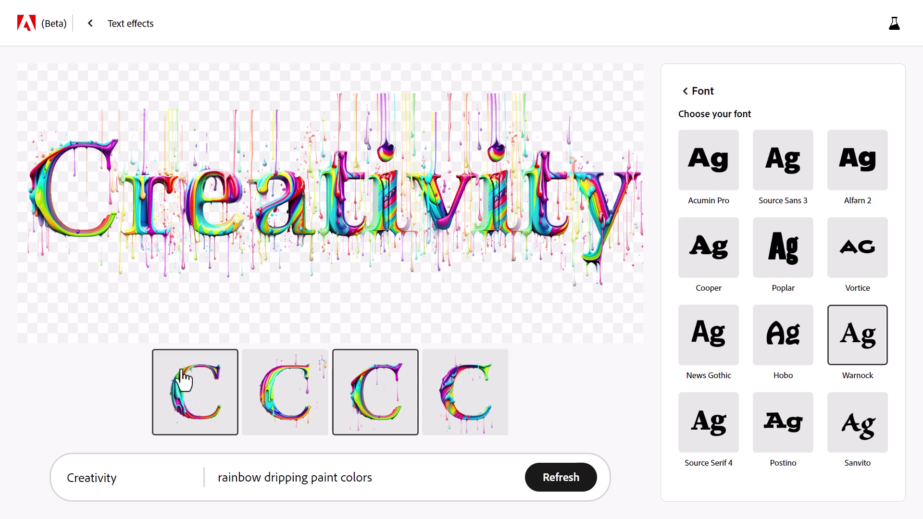
pyautogui.click(195, 405)
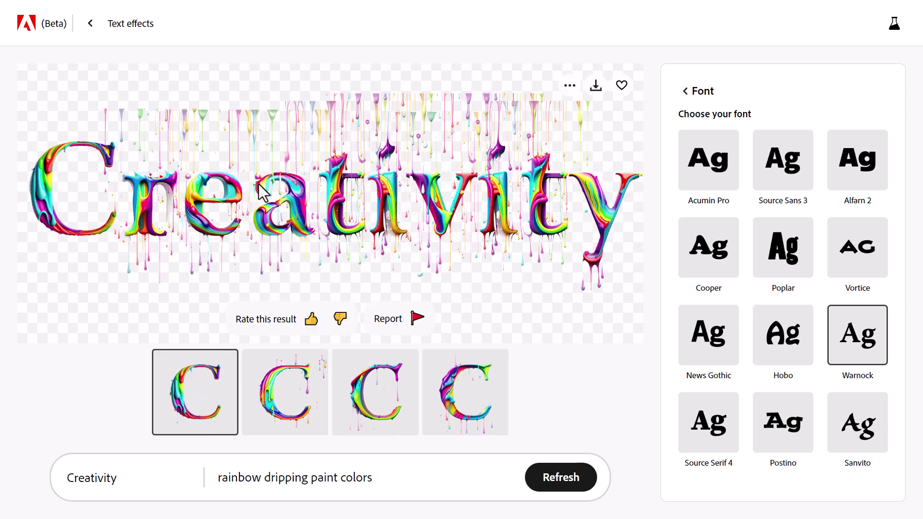
pyautogui.click(801, 181)
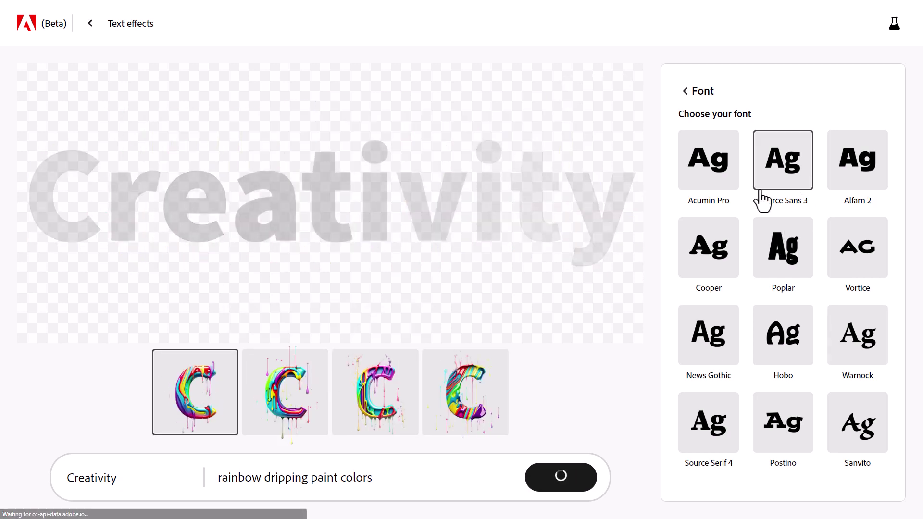
pyautogui.click(385, 380)
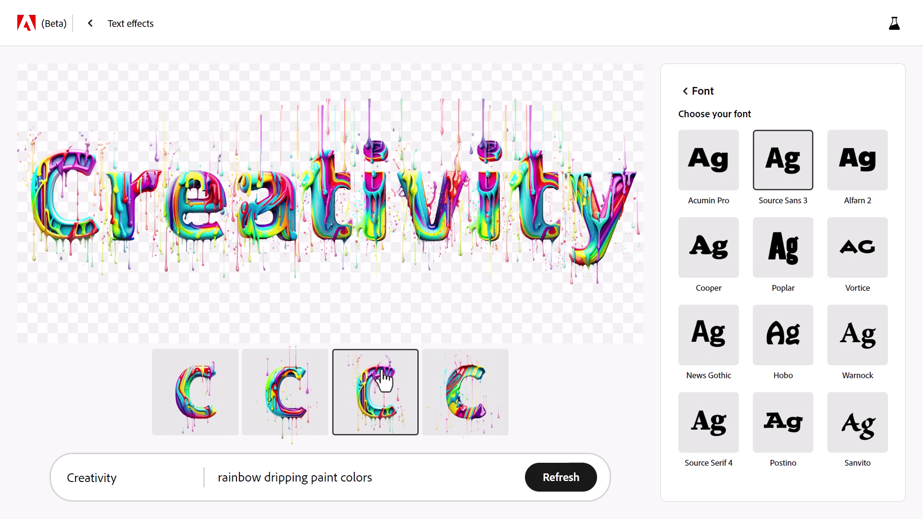
pyautogui.moveTo(410, 231)
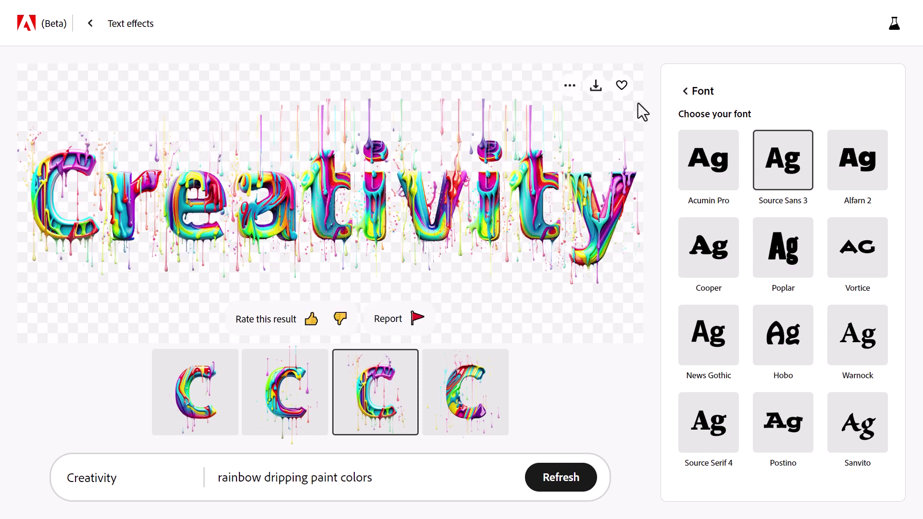
# Download the Source Sans 3, Loose-fit Creativity lettering image from the preview
pyautogui.click(694, 91)
pyautogui.scroll(-6, 740, 313)
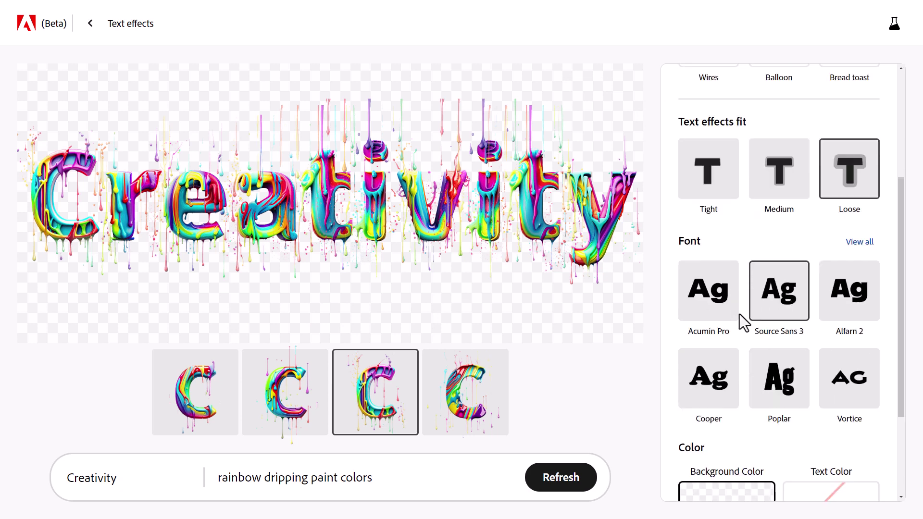
pyautogui.scroll(4, 740, 314)
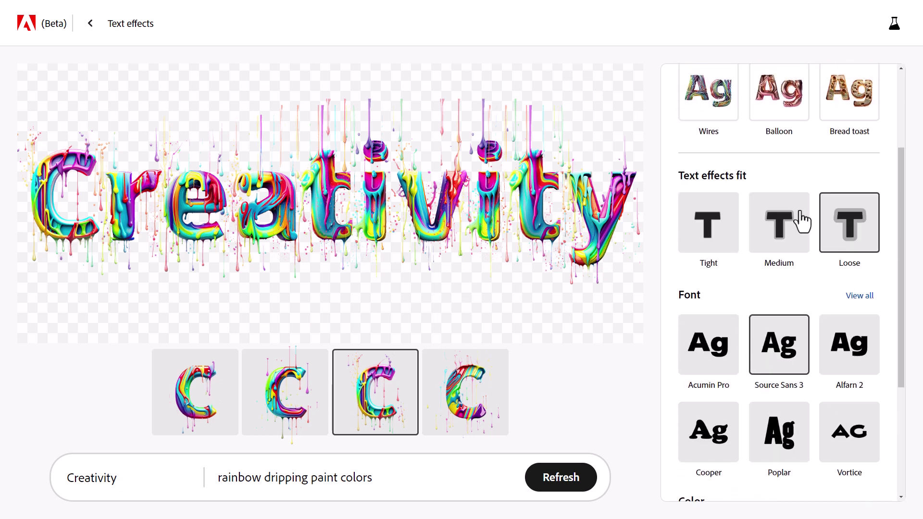
pyautogui.scroll(-4, 766, 387)
pyautogui.scroll(4, 751, 410)
pyautogui.scroll(2, 759, 406)
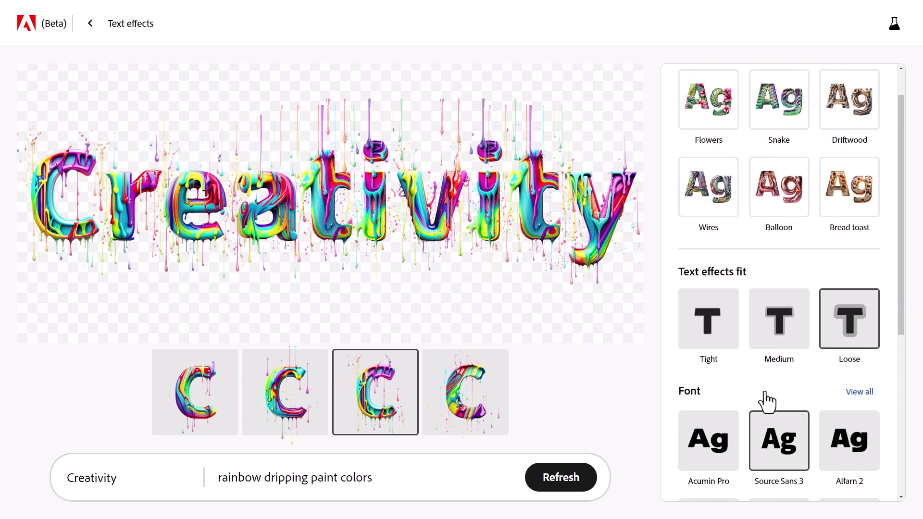
pyautogui.moveTo(521, 135)
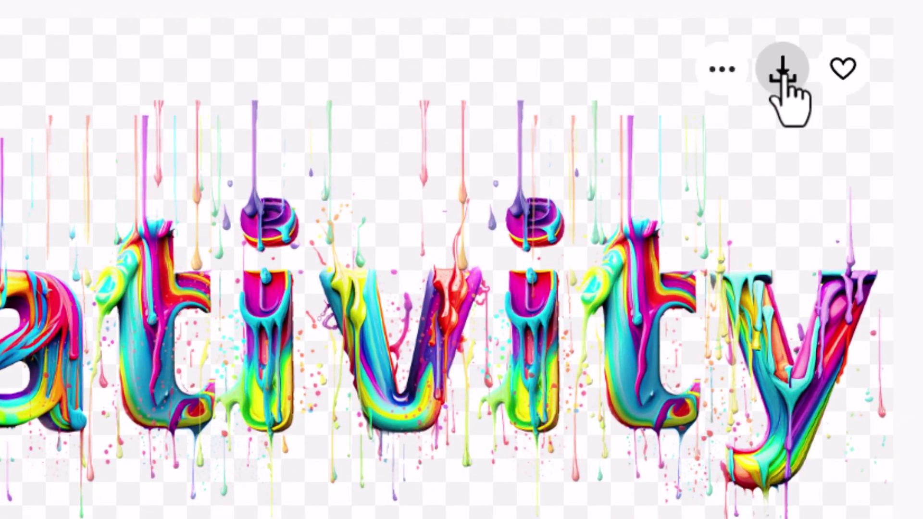
pyautogui.click(783, 72)
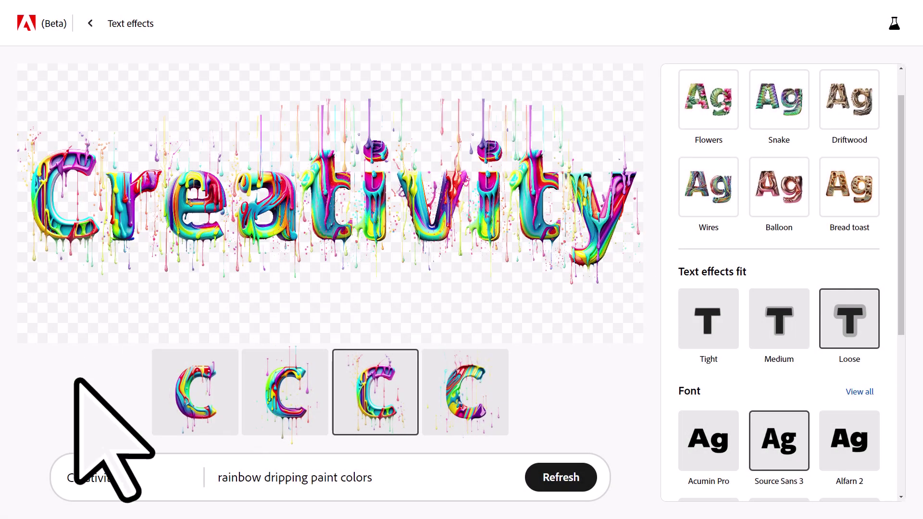
# Replace the lettering text with 'Text Effects' and select the old style prompt
pyautogui.doubleClick(121, 478)
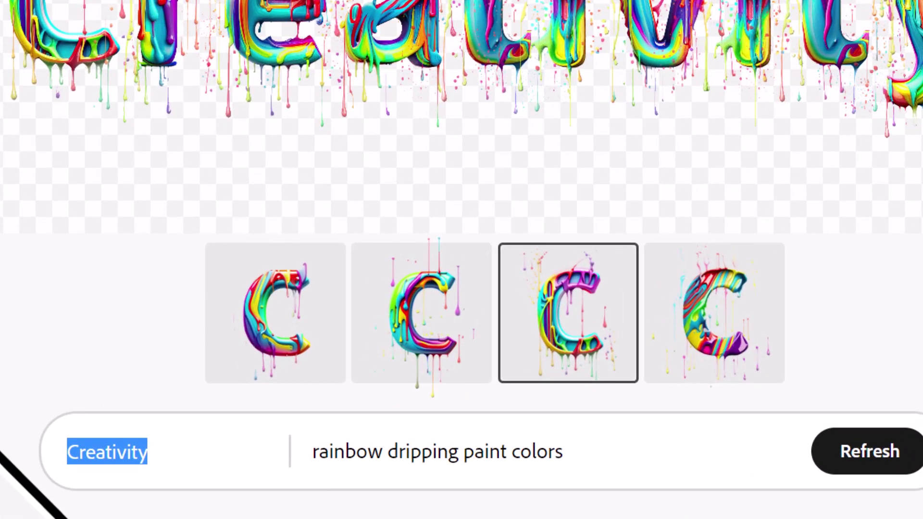
pyautogui.write('Text Eff')
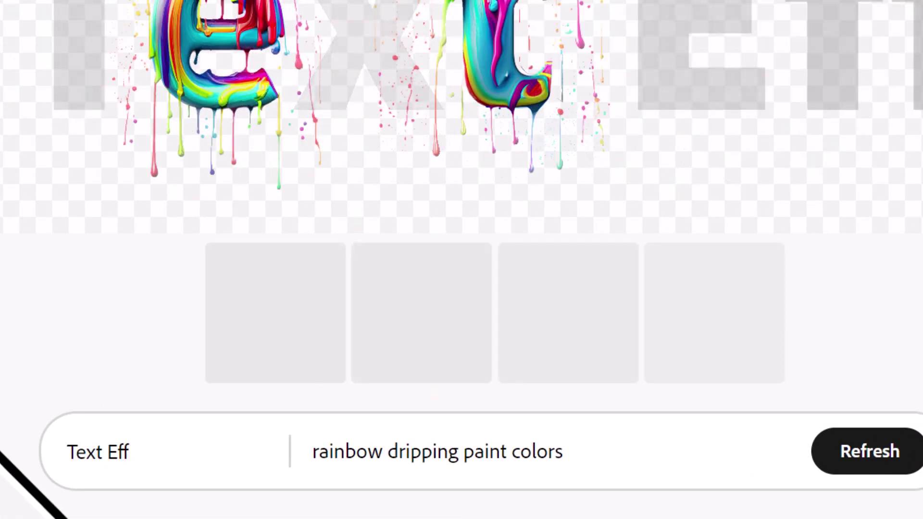
pyautogui.write('ects')
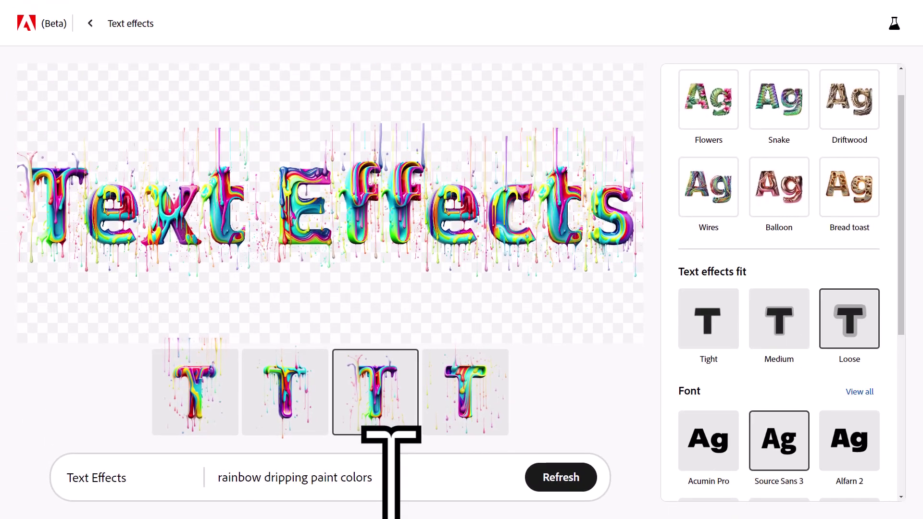
pyautogui.moveTo(567, 452); pyautogui.dragTo(313, 452)
# Restyle 'Text Effects' as 'wrapped in aluminium', preview the second variant, and set Medium fit
pyautogui.write('wrapped in')
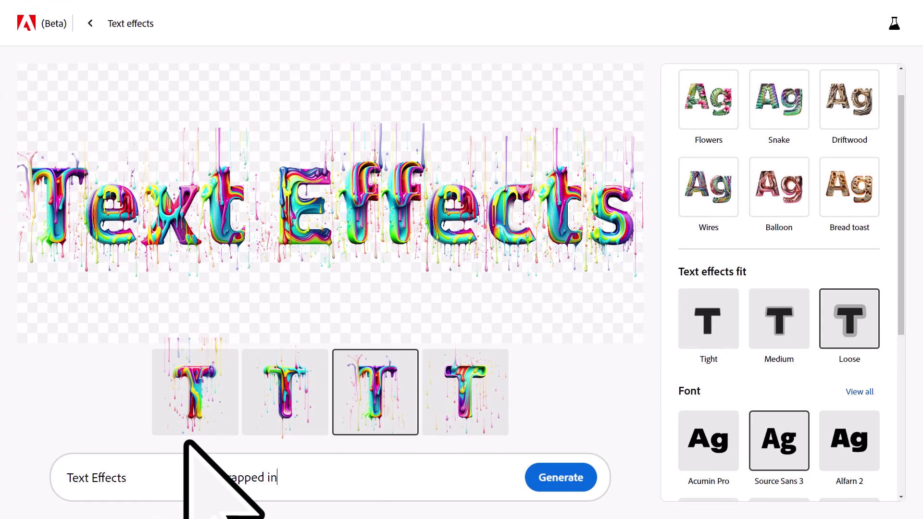
pyautogui.write(' aluminium')
pyautogui.click(544, 474)
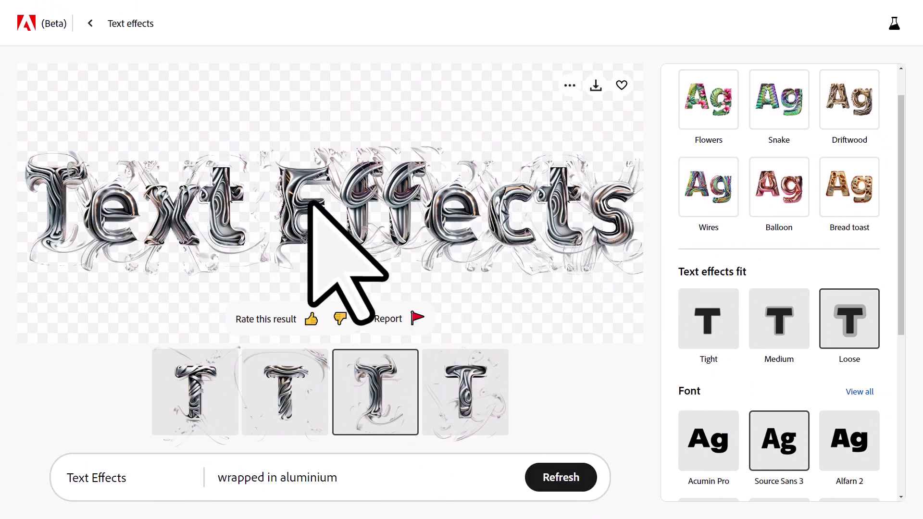
pyautogui.click(285, 385)
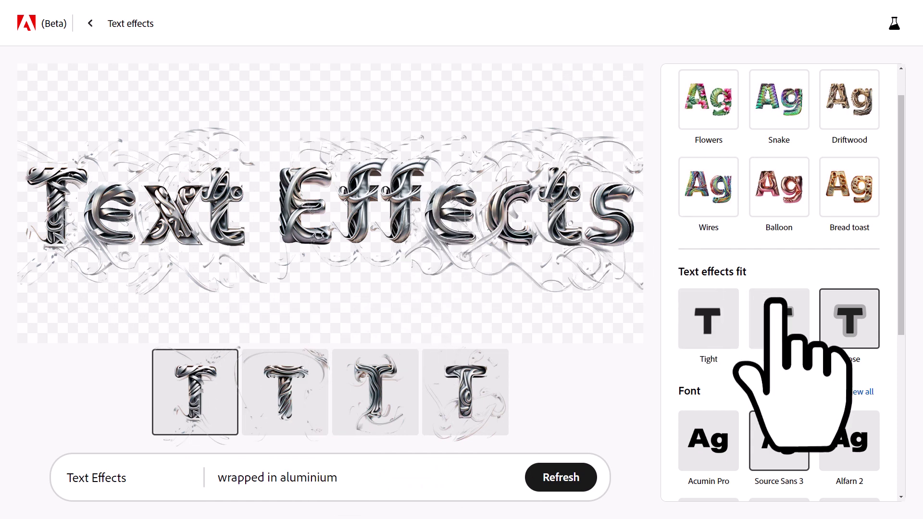
pyautogui.click(772, 302)
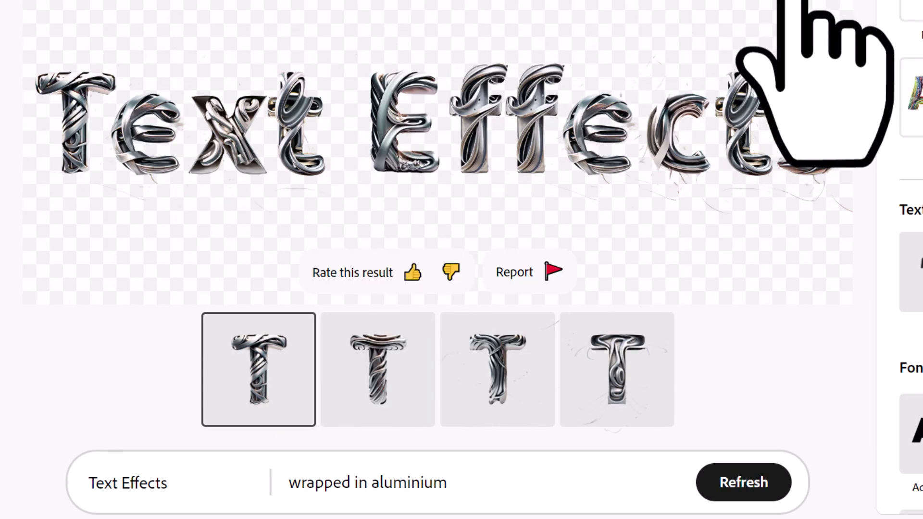
pyautogui.moveTo(448, 482); pyautogui.dragTo(280, 481)
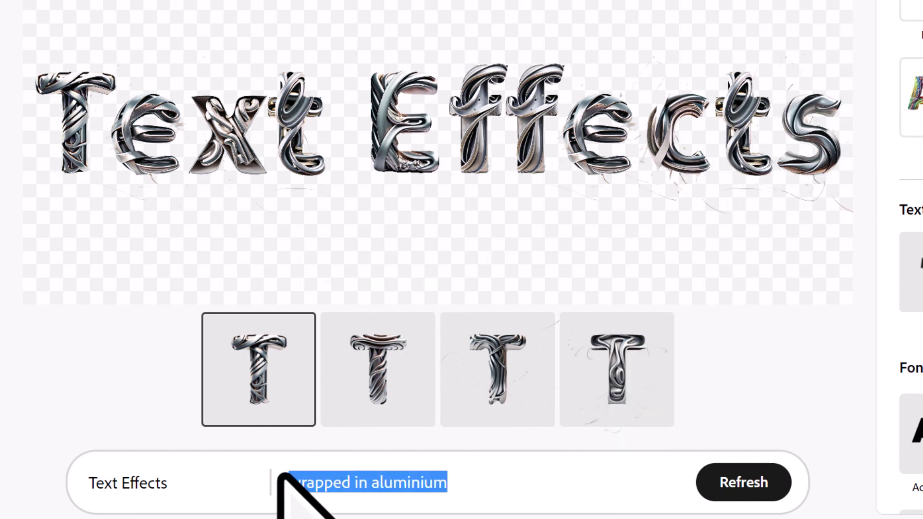
# Regenerate the lettering from new prompts, starting with 'rocks from mars', and preview another variant
pyautogui.write('rocks from mars')
pyautogui.press('Return')
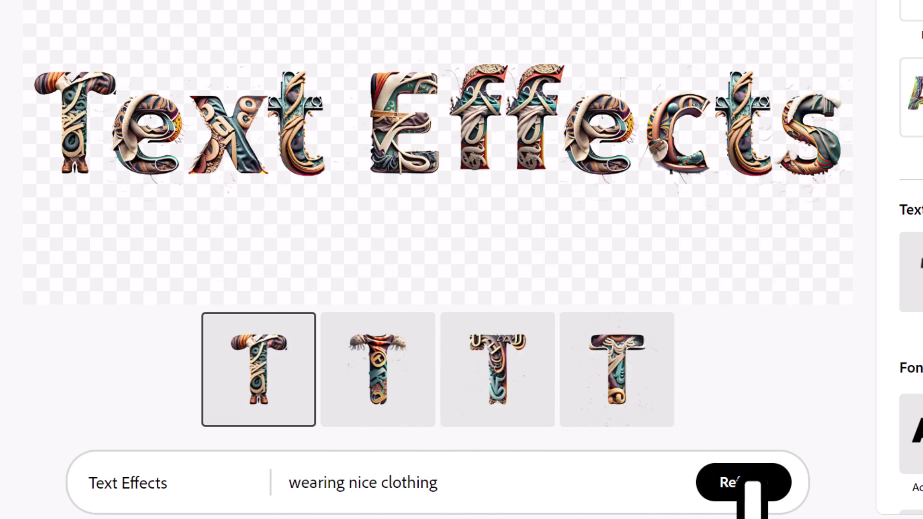
pyautogui.click(399, 370)
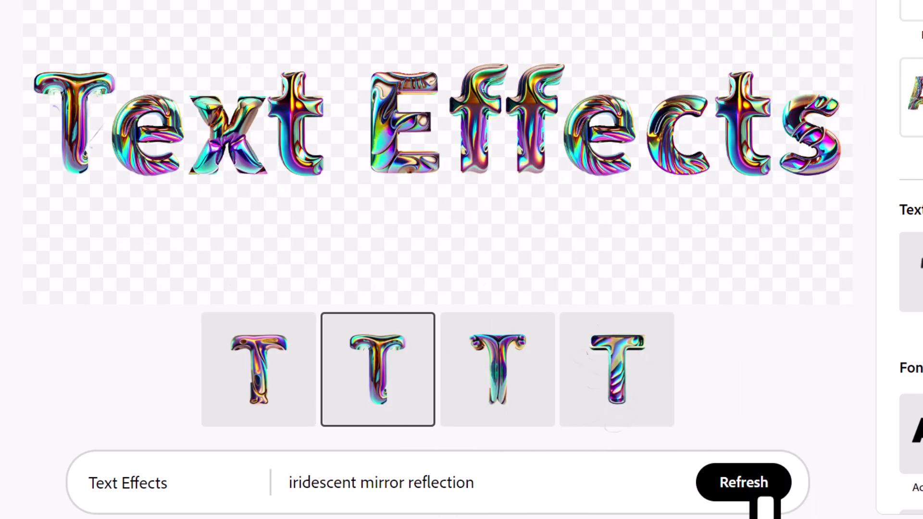
pyautogui.click(647, 371)
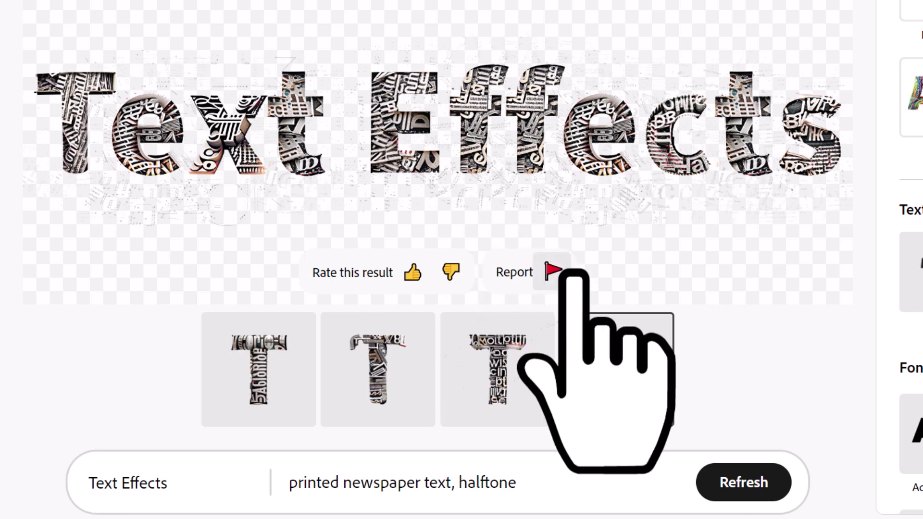
pyautogui.click(409, 331)
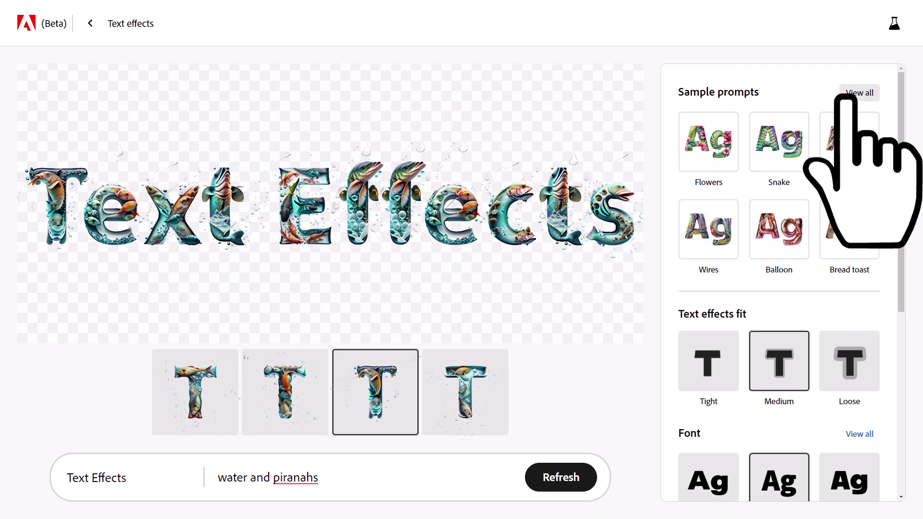
# Try the Driftwood and Lava sample styles from the full sample-prompt list
pyautogui.click(856, 91)
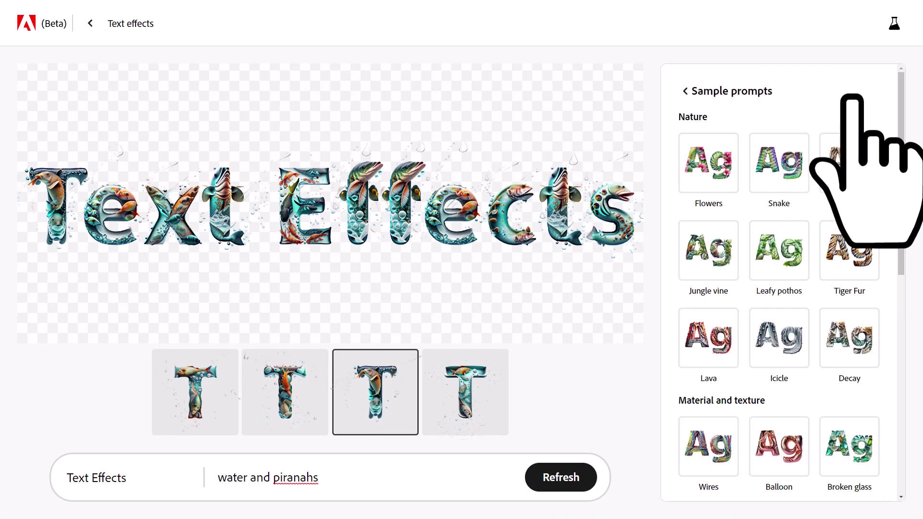
pyautogui.scroll(-4, 842, 231)
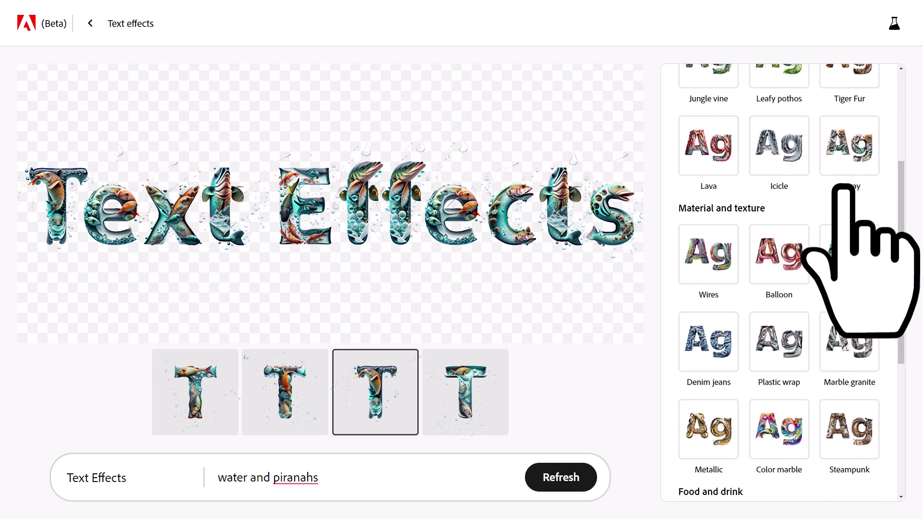
pyautogui.scroll(4, 837, 240)
pyautogui.click(845, 161)
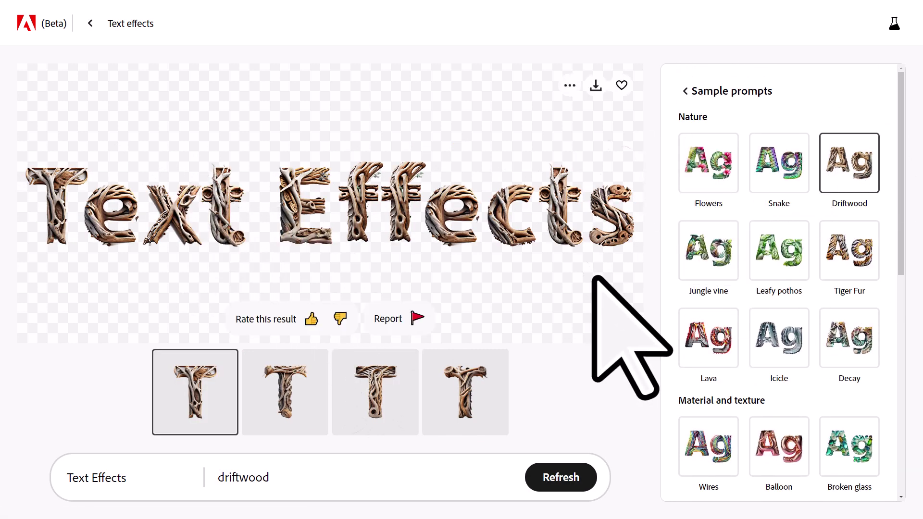
pyautogui.click(702, 332)
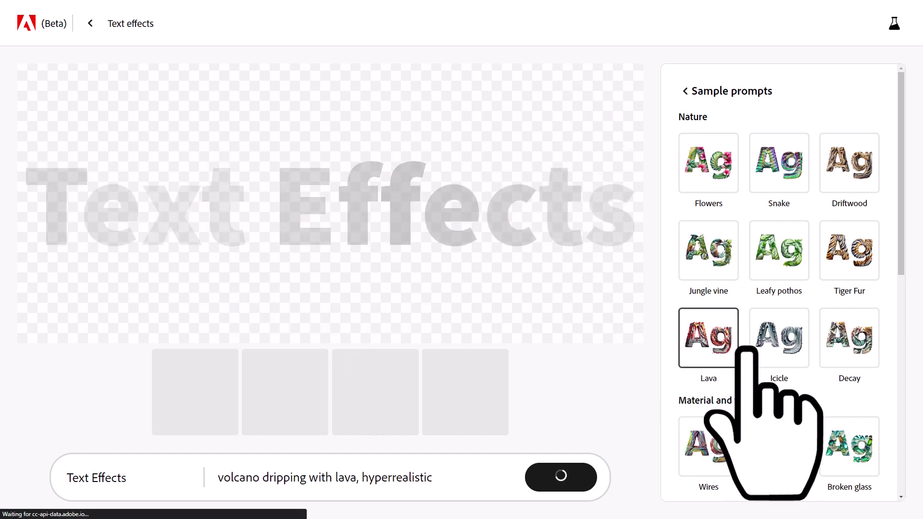
# Apply the Decay sample style and download the decay-and-mold lettering image
pyautogui.scroll(-1, 861, 288)
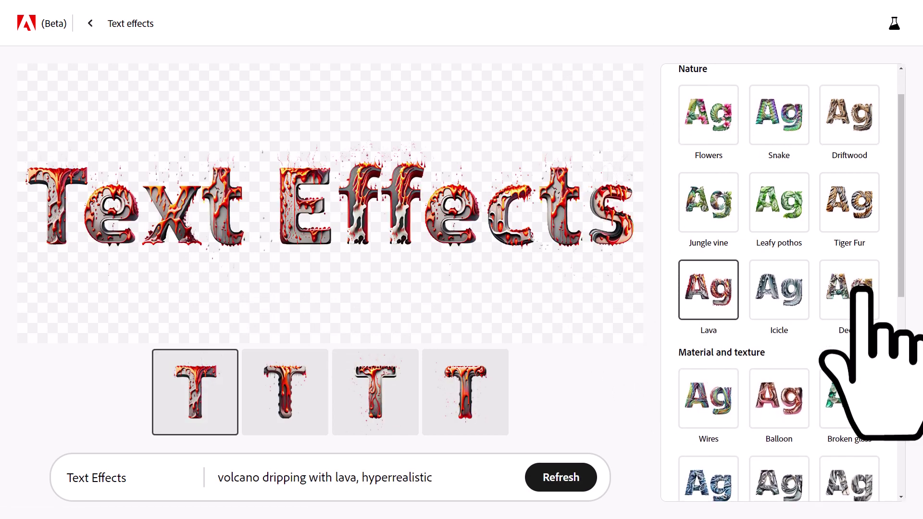
pyautogui.click(861, 289)
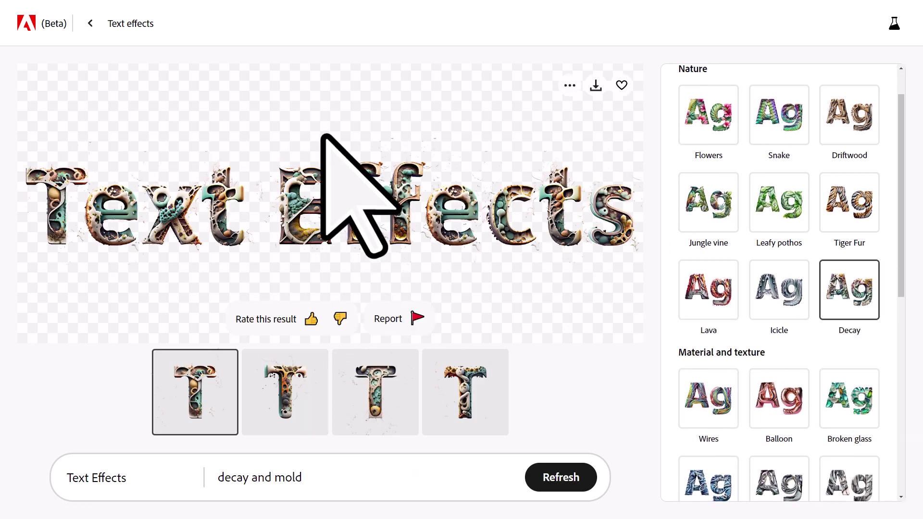
pyautogui.click(596, 84)
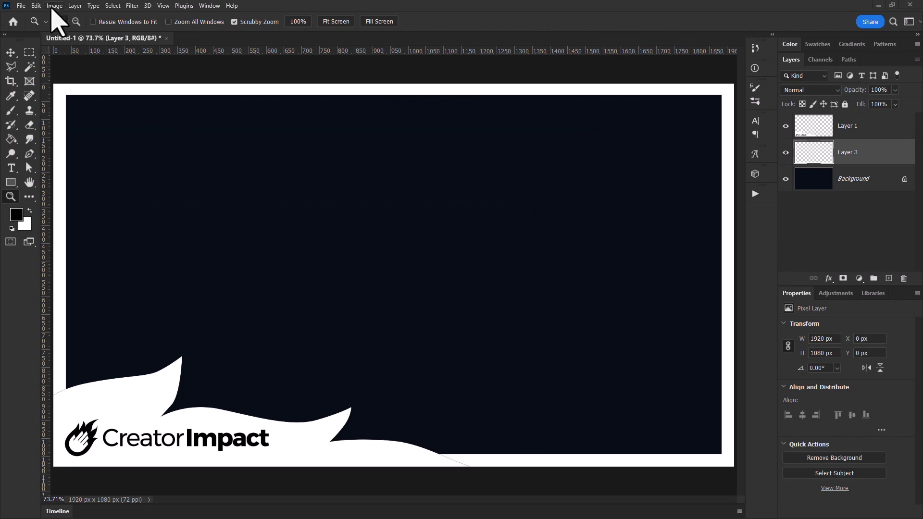
# Place the 'Text Effects-wearing nice clothing 49432' PNG into the thumbnail as an embedded layer
pyautogui.click(21, 6)
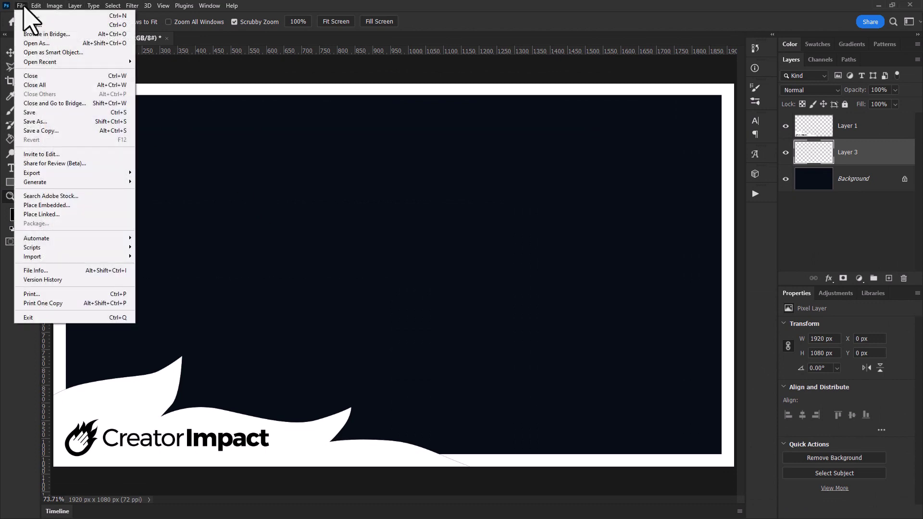
pyautogui.click(60, 205)
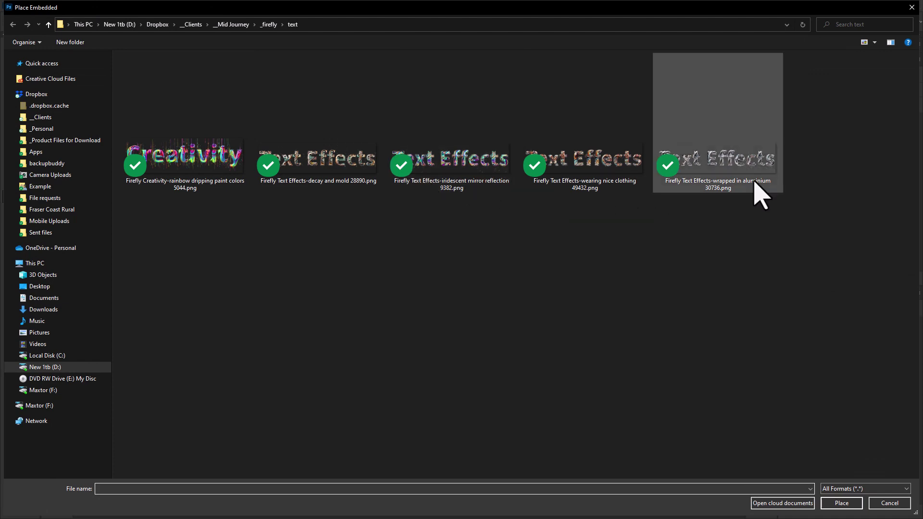
pyautogui.doubleClick(451, 188)
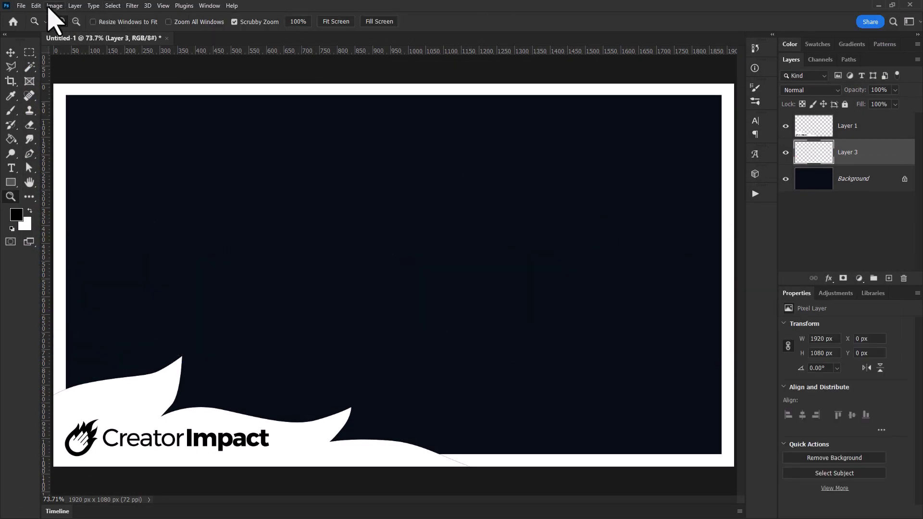
pyautogui.click(21, 5)
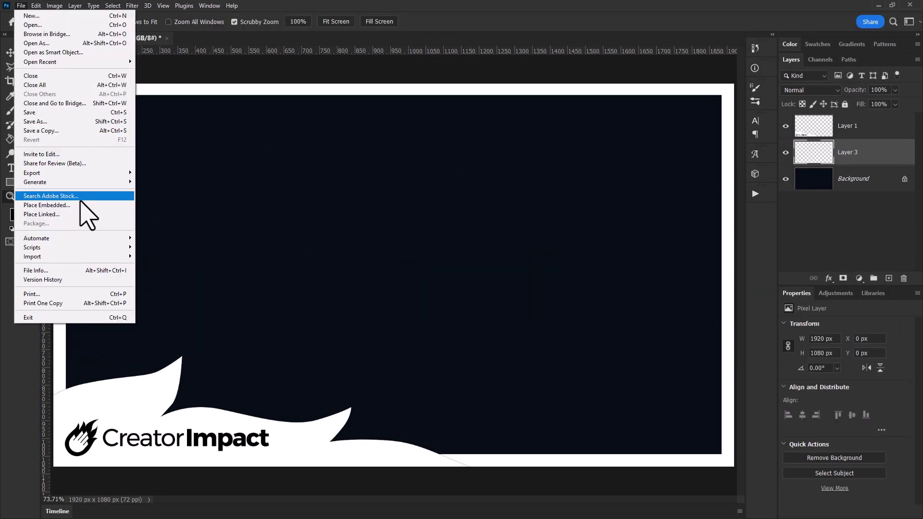
pyautogui.click(63, 199)
pyautogui.doubleClick(526, 219)
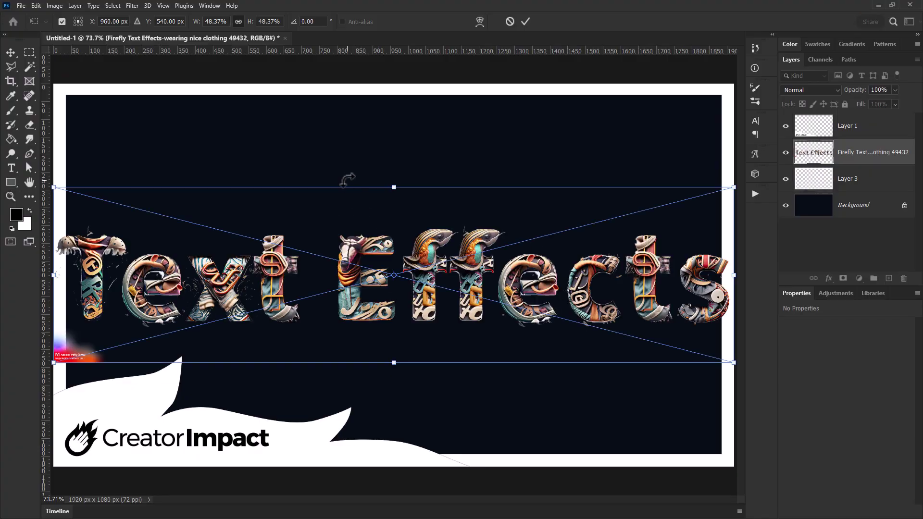
# Commit the placed image, mask the patterned layer to keep 'Effects', and move it down-left
pyautogui.press('Return')
pyautogui.press('z')
pyautogui.click(29, 52)
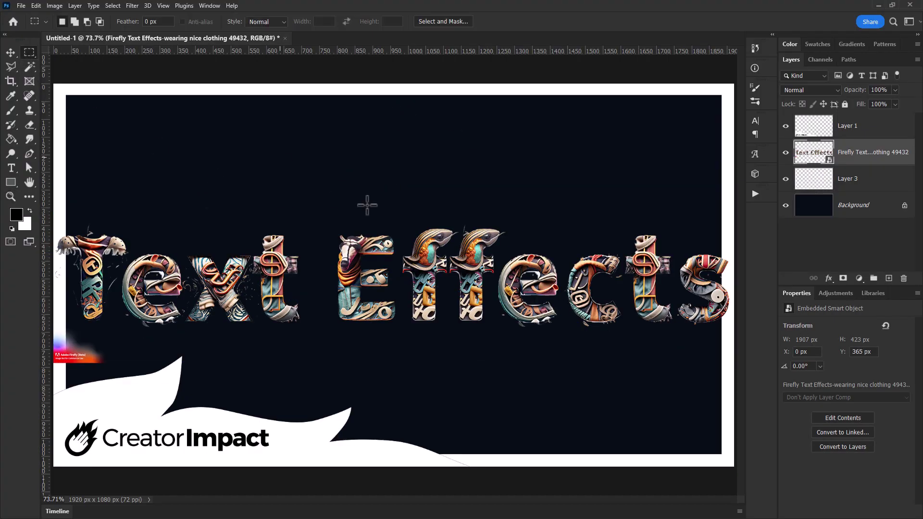
pyautogui.moveTo(333, 201); pyautogui.dragTo(731, 345)
pyautogui.click(731, 345)
pyautogui.click(844, 278)
pyautogui.moveTo(547, 305); pyautogui.dragTo(322, 321)
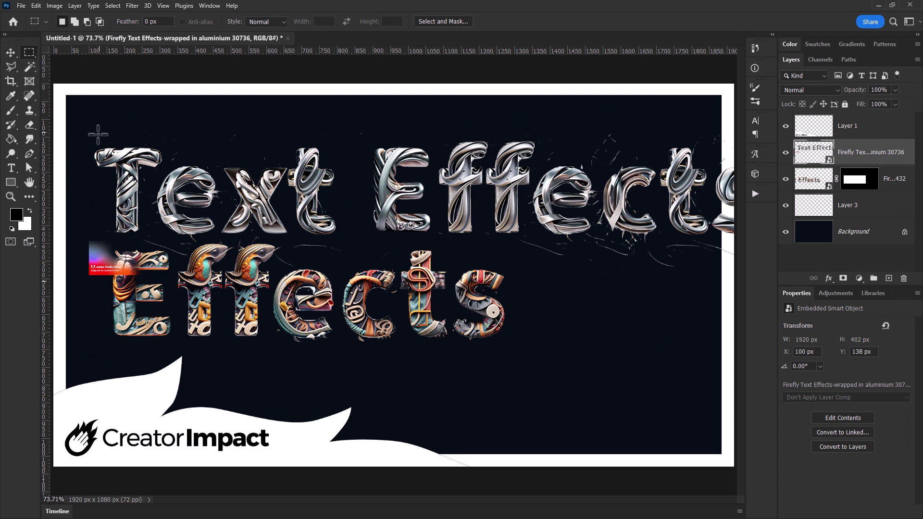
# Mask the metallic lettering layer so only the word 'Text' remains
pyautogui.moveTo(290, 220); pyautogui.dragTo(341, 241)
pyautogui.click(844, 280)
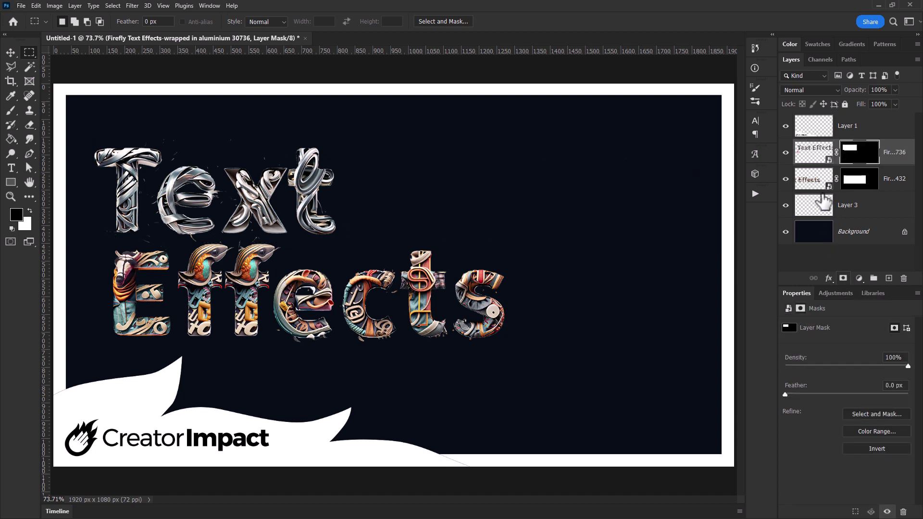
pyautogui.scroll(-2, 557, 229)
pyautogui.scroll(-2, 557, 230)
# Group the two lettering layers as Group 1 and give it a drop shadow
pyautogui.hotkey('ctrl', 'g')
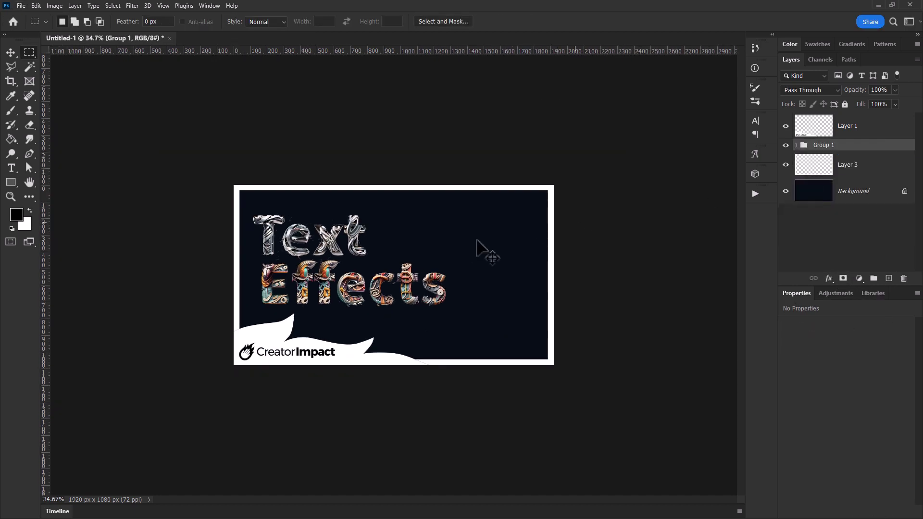
pyautogui.hotkey('ctrl', 't')
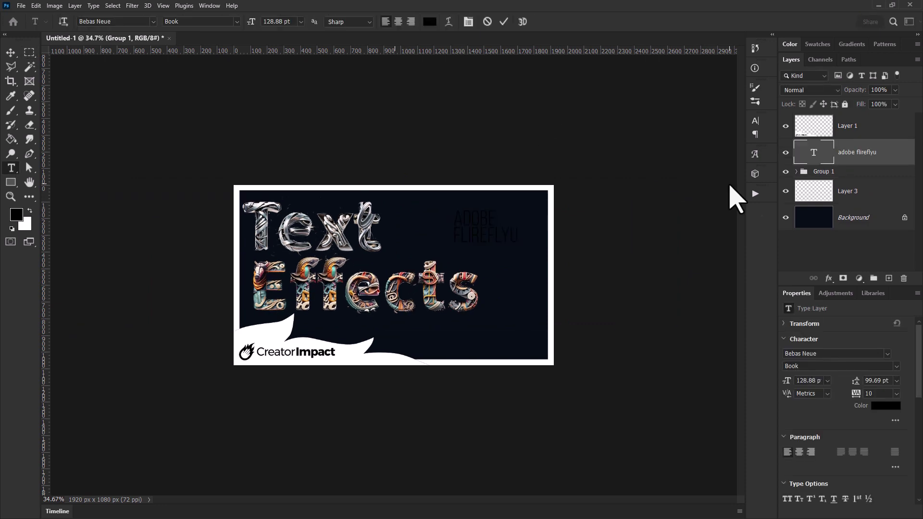
pyautogui.press('Escape')
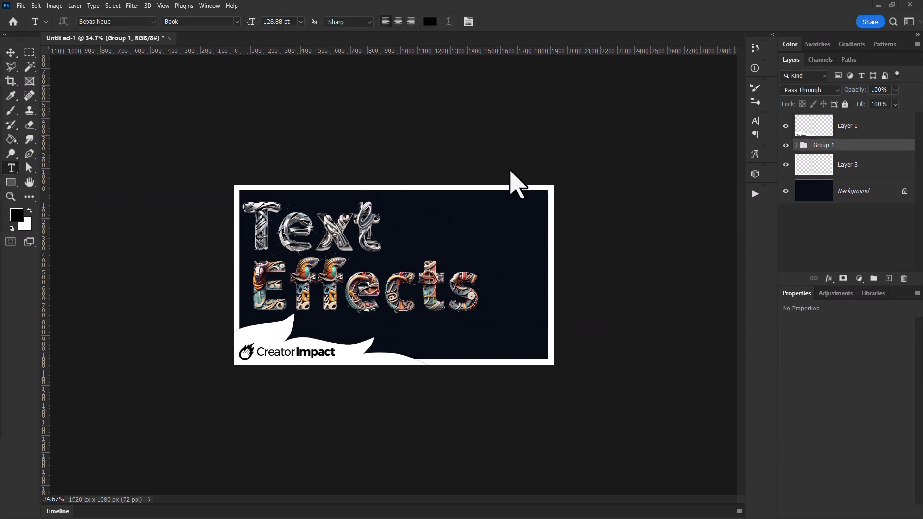
pyautogui.rightClick(857, 146)
pyautogui.click(836, 133)
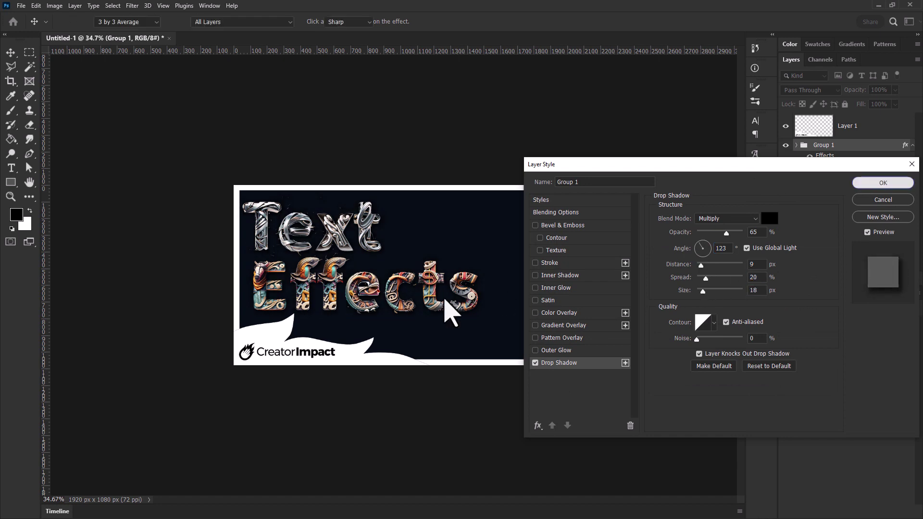
pyautogui.press('Return')
pyautogui.press('t')
# Add a bold white 'with Adobe Firefly' subtitle beneath the lettering, then rescale Group 1
pyautogui.click(334, 321)
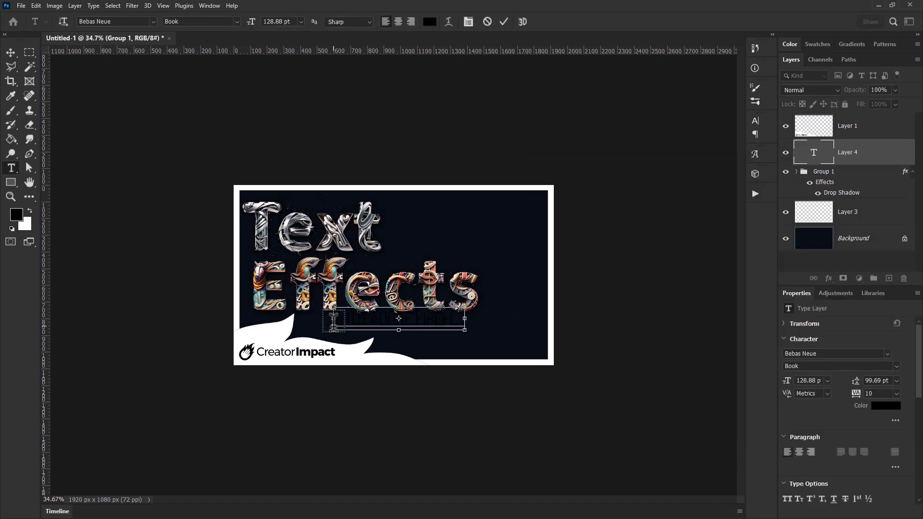
pyautogui.click(153, 22)
pyautogui.click(237, 22)
pyautogui.click(186, 150)
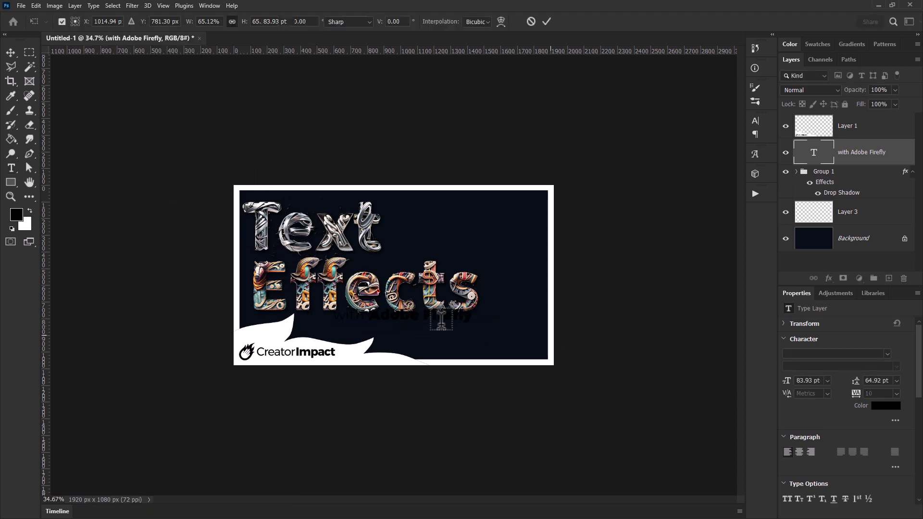
pyautogui.press('Return')
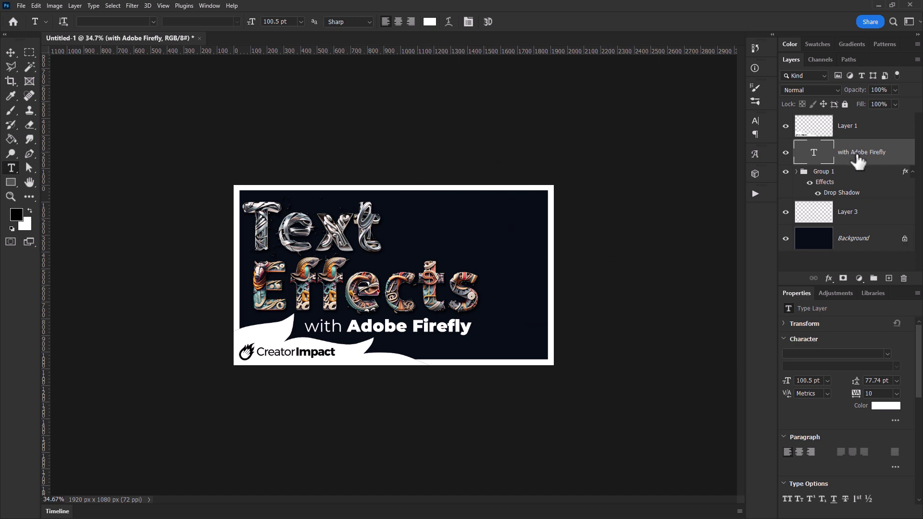
pyautogui.click(854, 183)
pyautogui.hotkey('ctrl', 't')
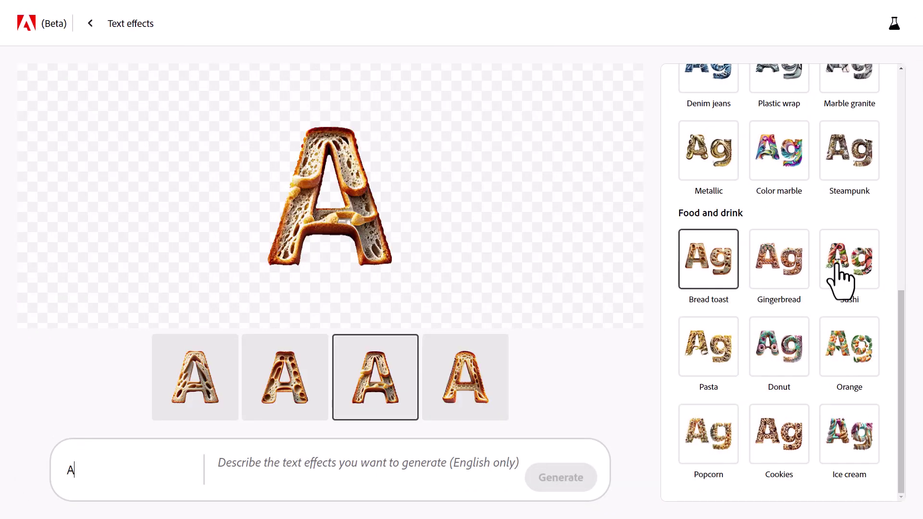
# Try Color marble and Orange on the letter A, settle on Sushi, and download the first variation
pyautogui.click(783, 161)
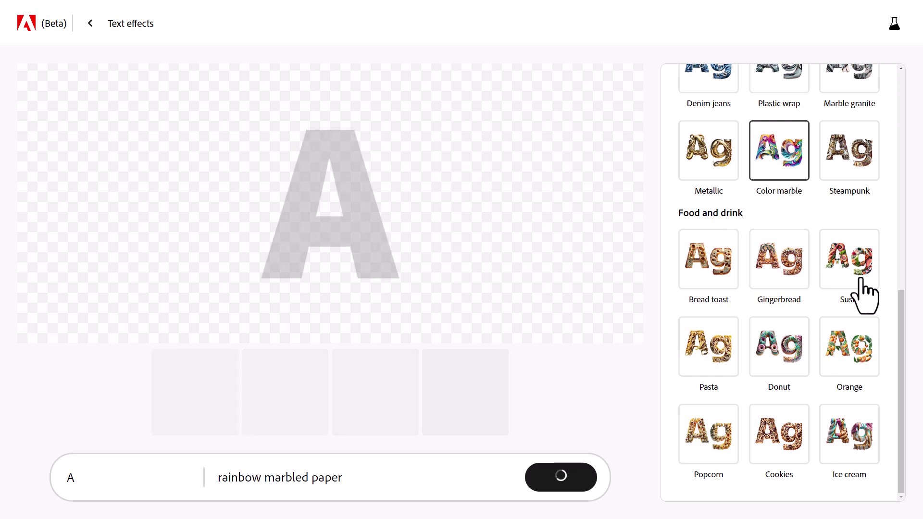
pyautogui.click(856, 358)
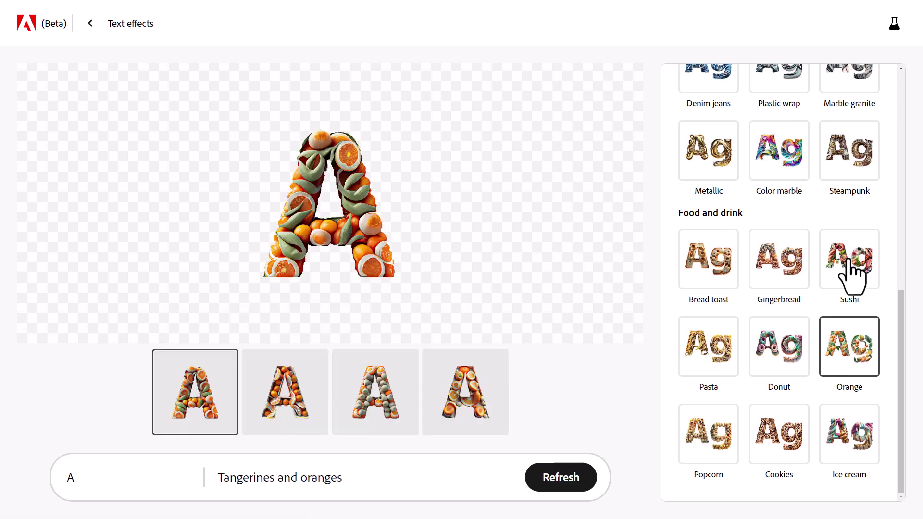
pyautogui.click(852, 275)
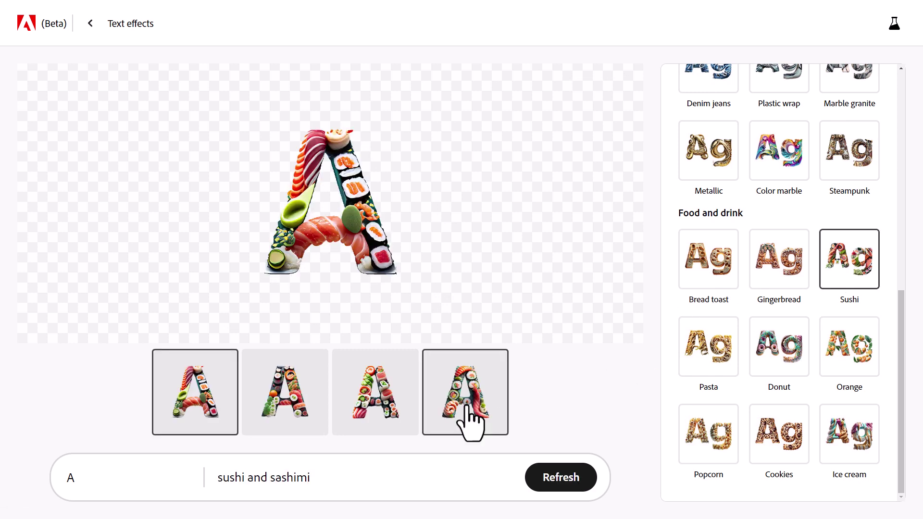
pyautogui.moveTo(307, 174)
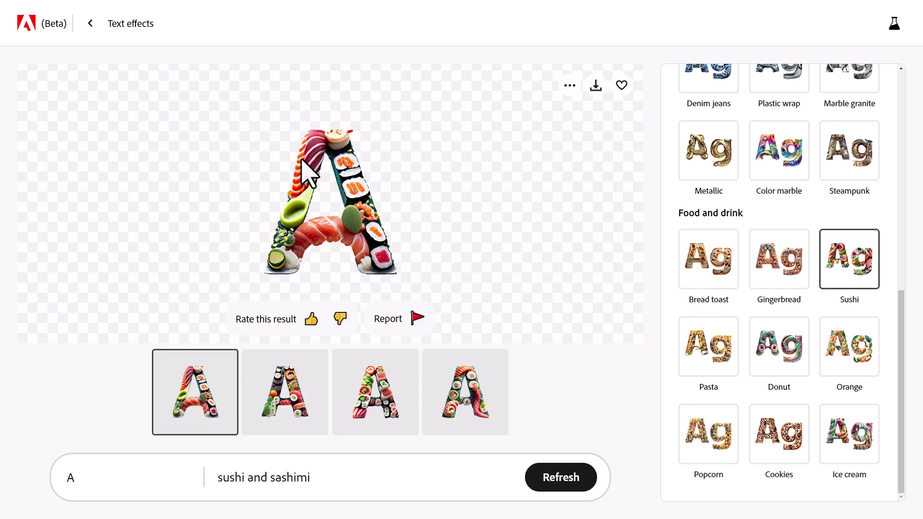
pyautogui.click(595, 85)
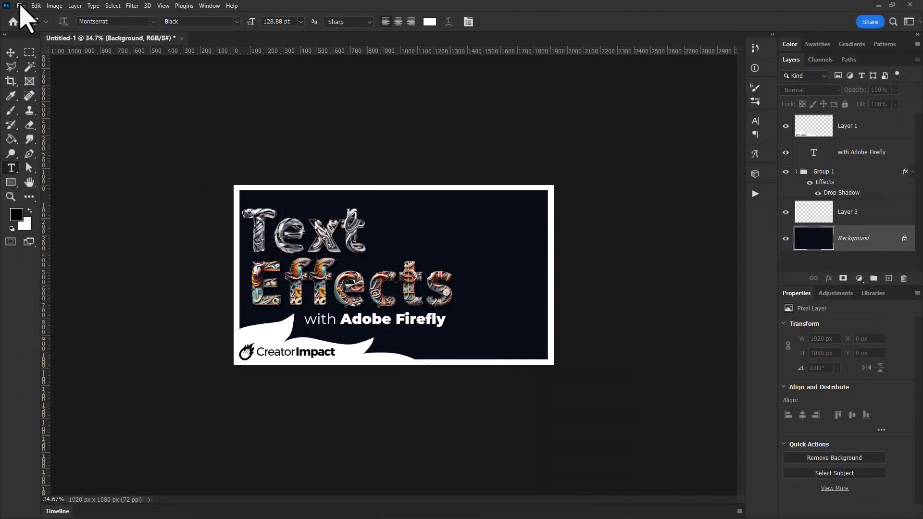
# Place the castle-in-the-sky image and enlarge it to fill the whole thumbnail
pyautogui.click(21, 6)
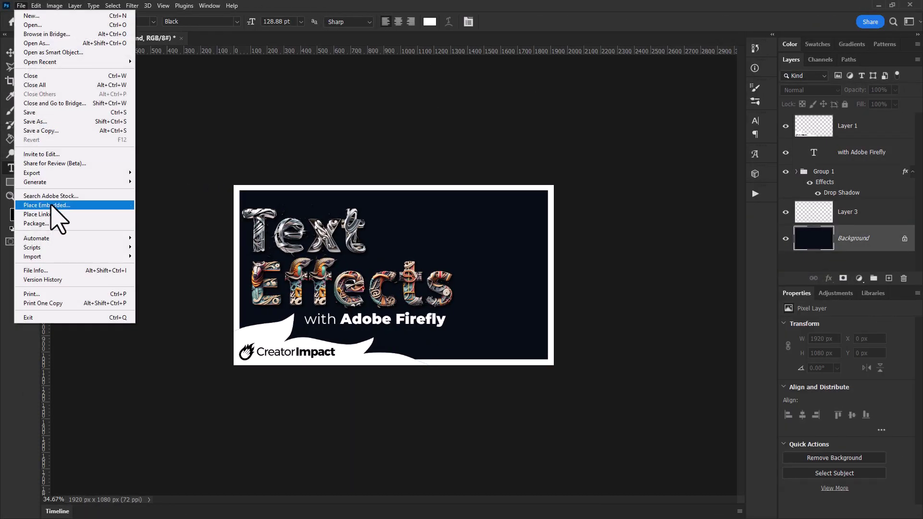
pyautogui.click(57, 201)
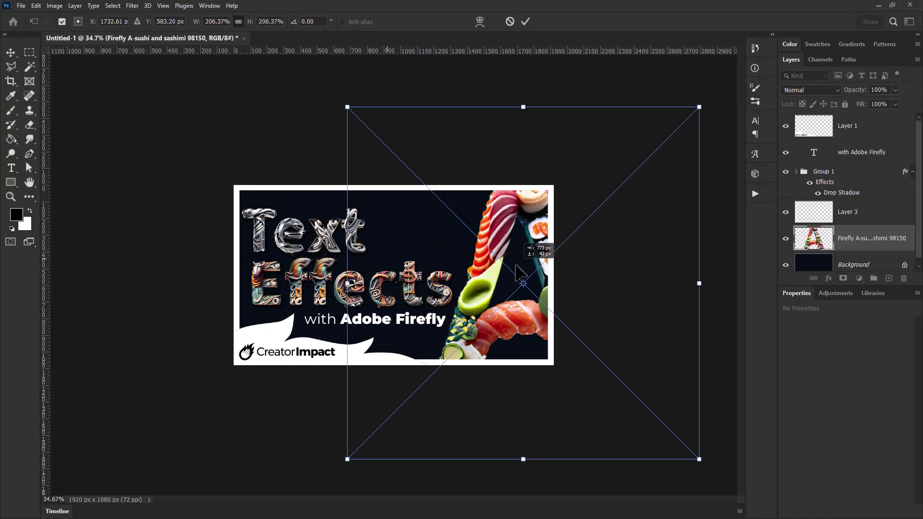
pyautogui.press('Return')
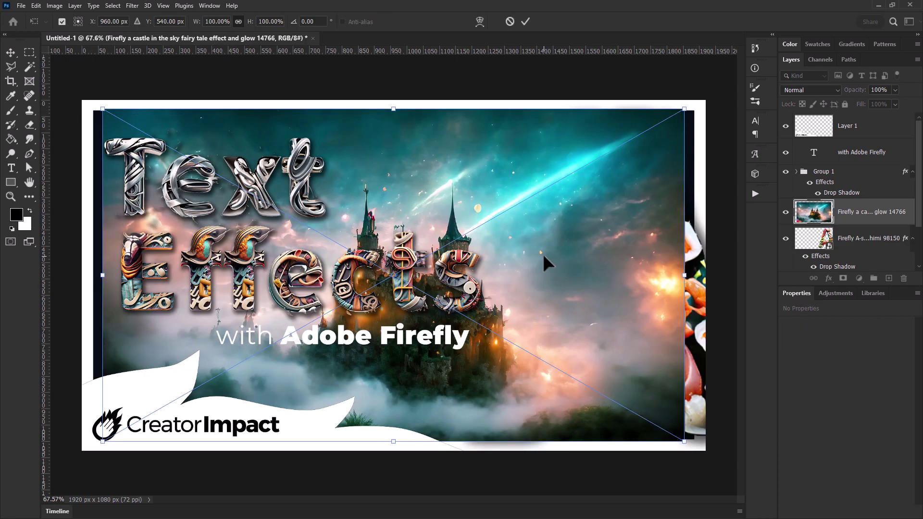
pyautogui.hotkey('ctrl', '-')
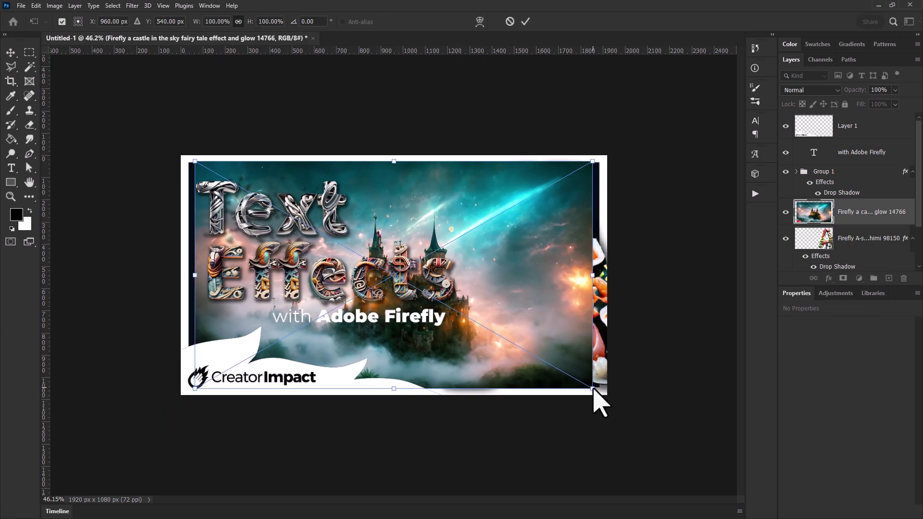
pyautogui.moveTo(596, 392); pyautogui.dragTo(736, 490)
pyautogui.moveTo(495, 289); pyautogui.dragTo(683, 366)
pyautogui.moveTo(307, 185); pyautogui.dragTo(443, 231)
pyautogui.press('Return')
# Move the castle layer beneath the lettering and give it a layer mask
pyautogui.scroll(-2, 874, 207)
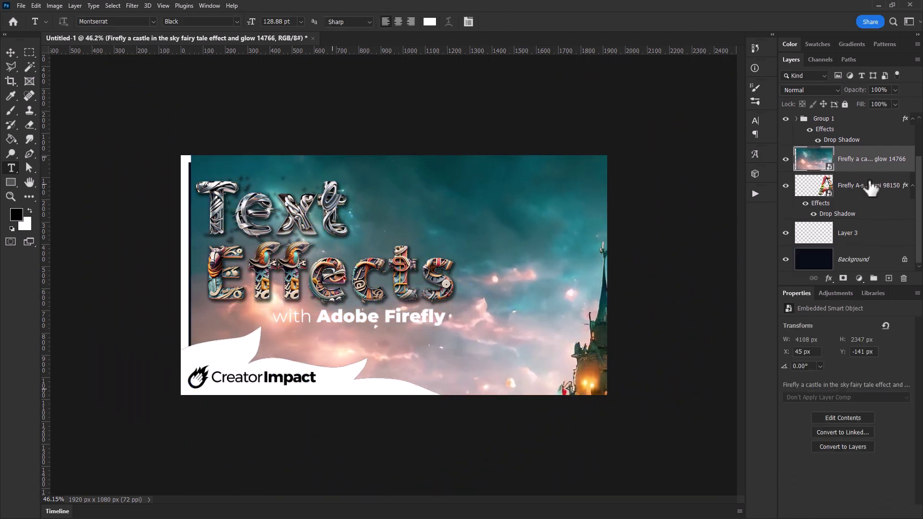
pyautogui.moveTo(873, 166); pyautogui.dragTo(863, 243)
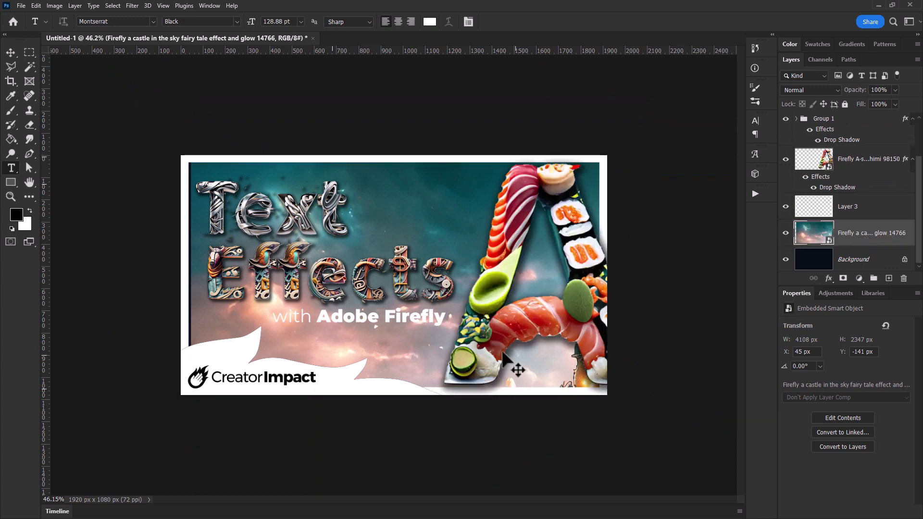
pyautogui.hotkey('ctrl', '-')
pyautogui.click(844, 279)
# Paint on the castle mask with an enlarged brush to fade the sky on the left
pyautogui.press('b')
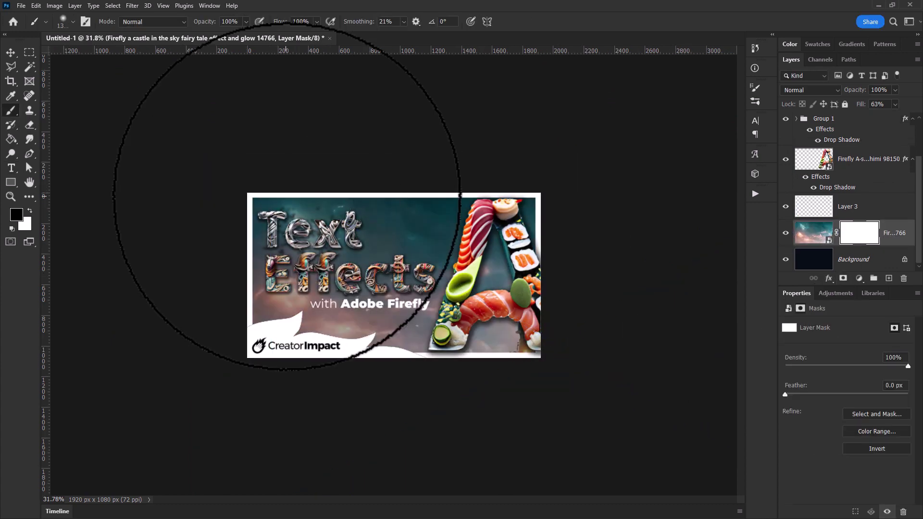
pyautogui.click(286, 198)
pyautogui.press(']')
pyautogui.press(']')
pyautogui.press(']')
pyautogui.press(']')
pyautogui.press(']')
pyautogui.press(']')
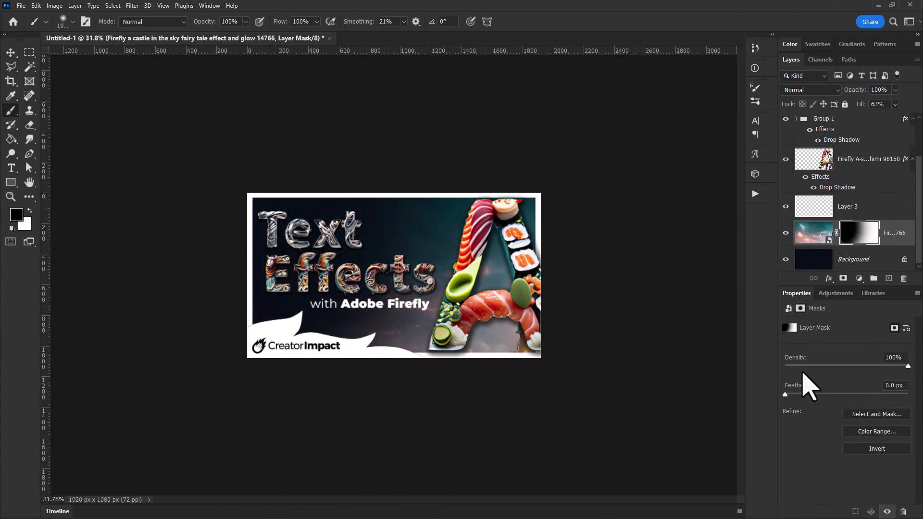
# Give the border layer an orange Color Overlay and commit the subtitle transform
pyautogui.doubleClick(871, 207)
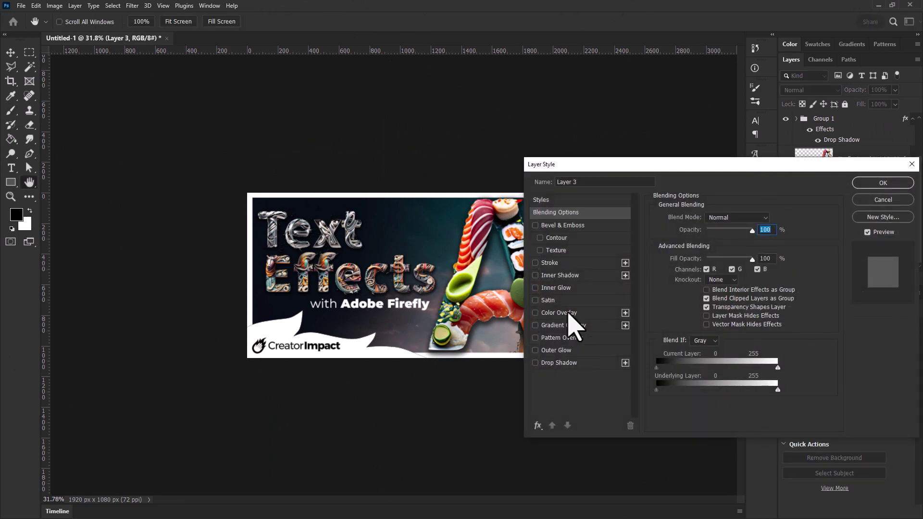
pyautogui.click(558, 312)
pyautogui.click(769, 218)
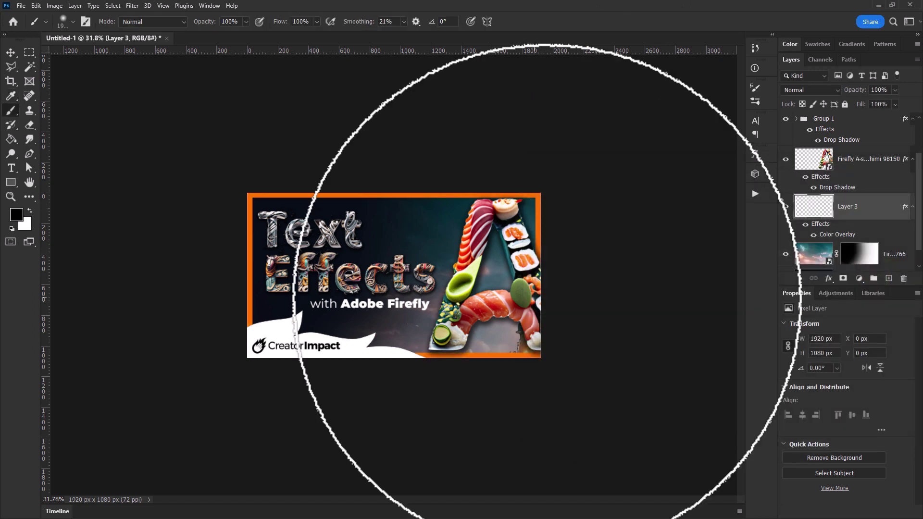
pyautogui.hotkey('ctrl', 't')
pyautogui.press('Return')
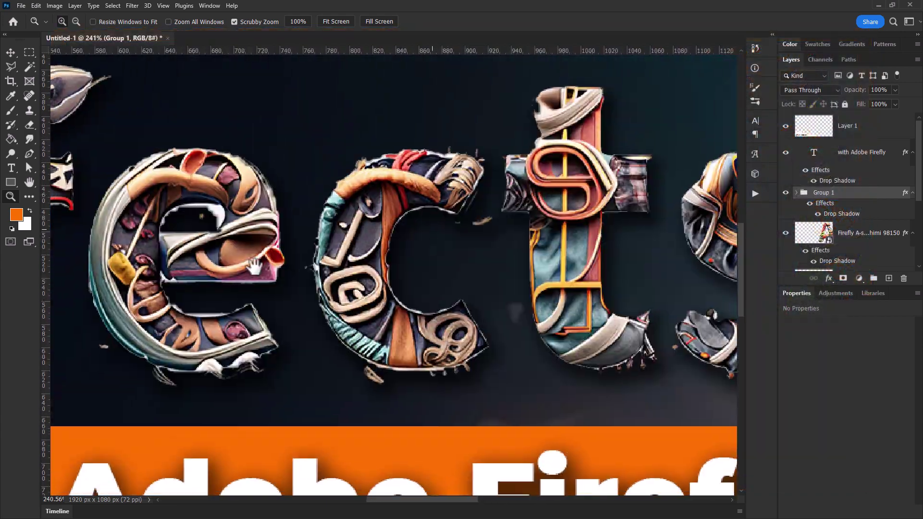
pyautogui.moveTo(156, 287); pyautogui.dragTo(398, 378)
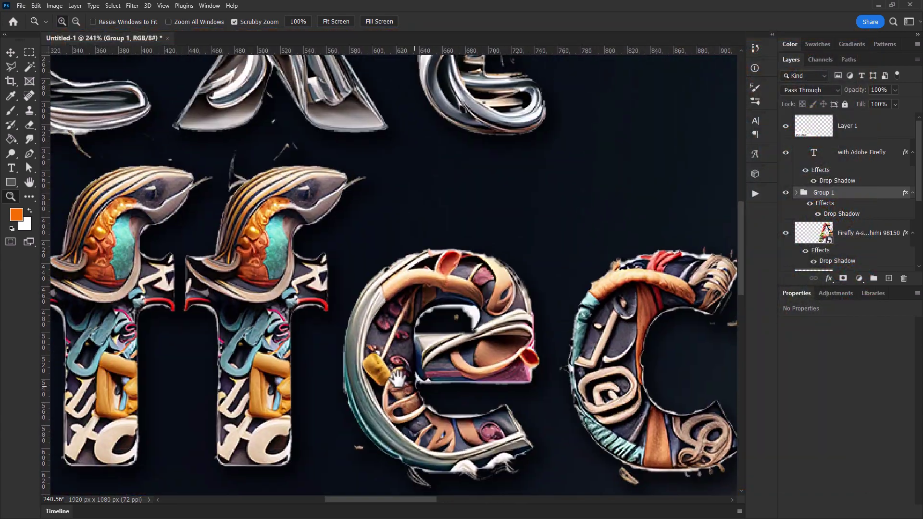
pyautogui.moveTo(293, 247); pyautogui.dragTo(237, 193)
pyautogui.moveTo(384, 249)
pyautogui.mouseDown()
pyautogui.moveTo(337, 254)
pyautogui.moveTo(374, 261)
pyautogui.mouseUp()
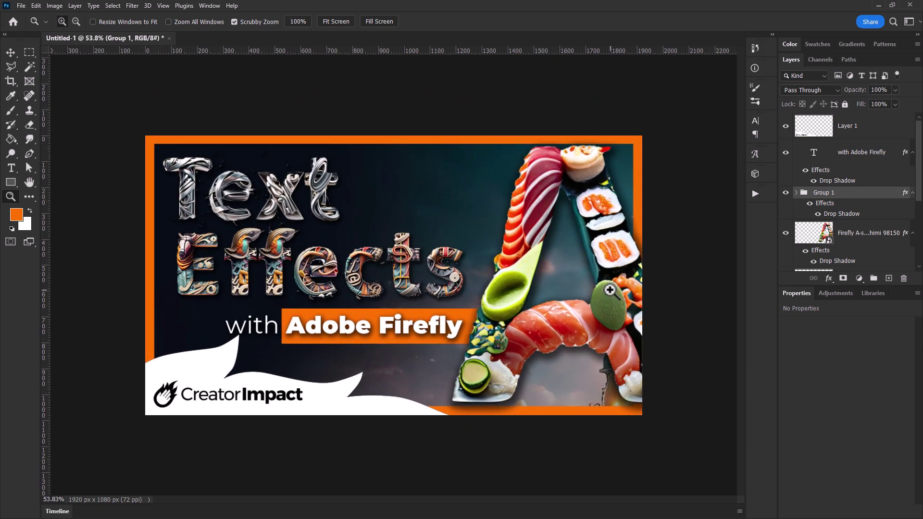